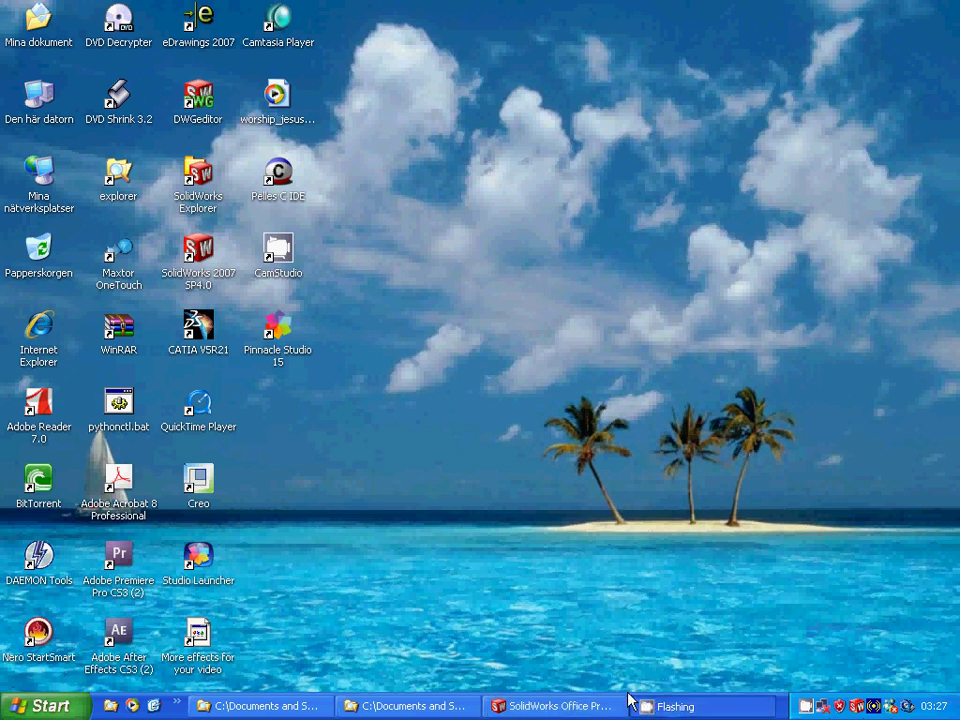
Step: Switch to SolidWorks and create a new part document
click(565, 704)
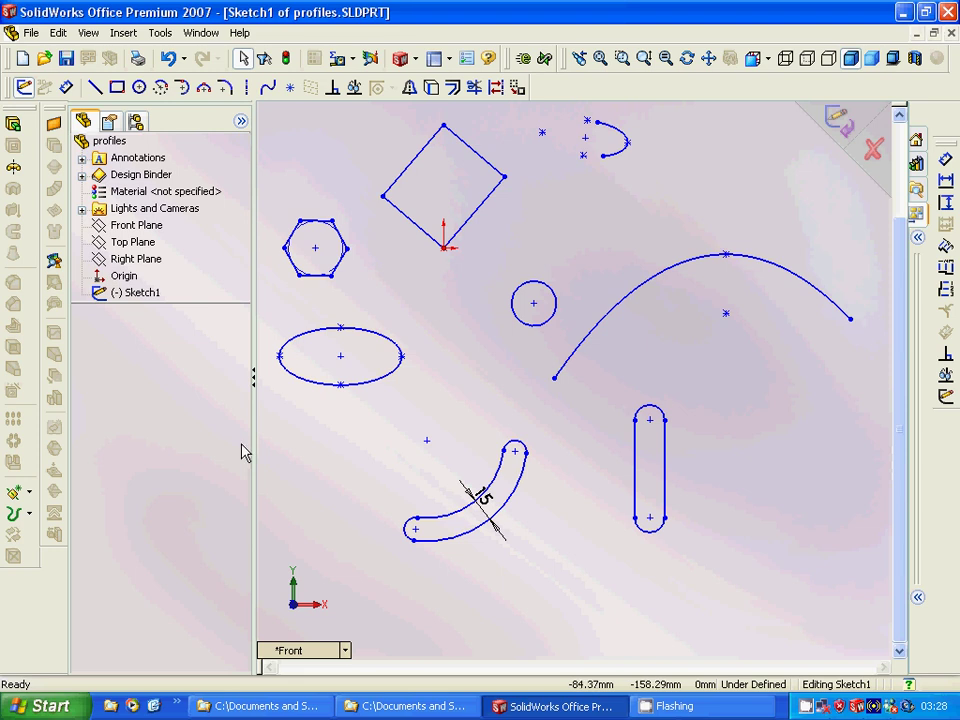
click(31, 33)
click(38, 56)
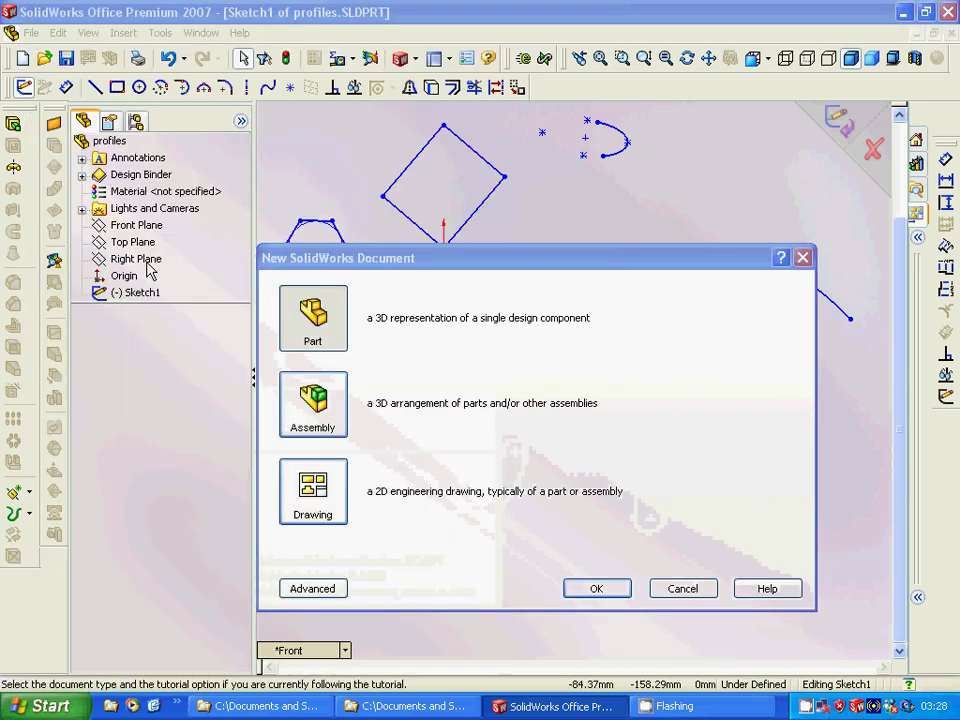
click(606, 594)
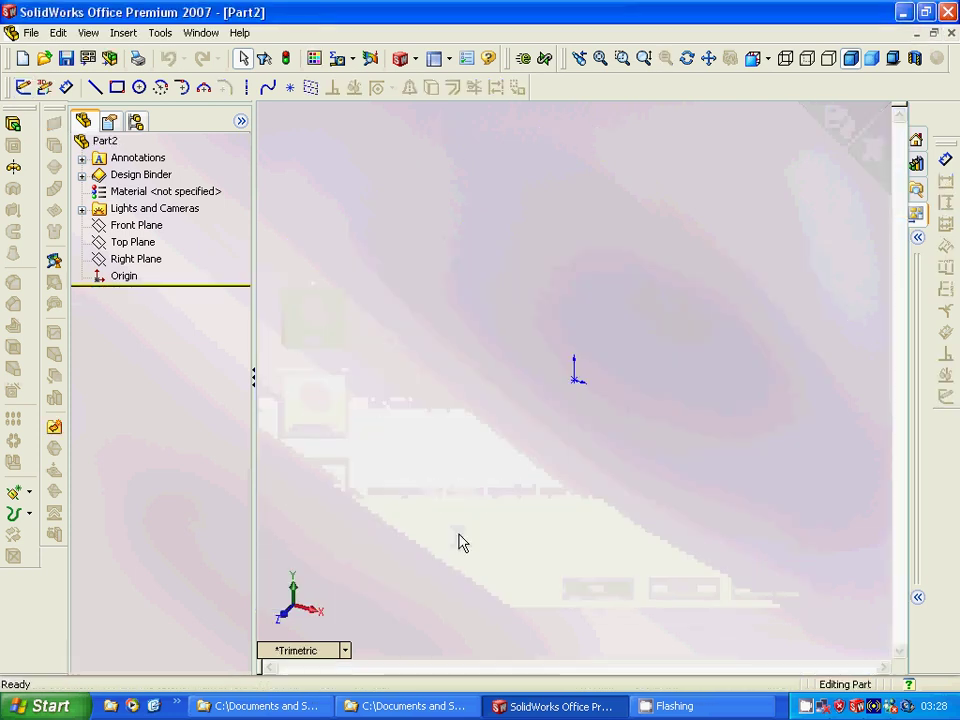
Step: Start a new sketch on the Front Plane
click(141, 228)
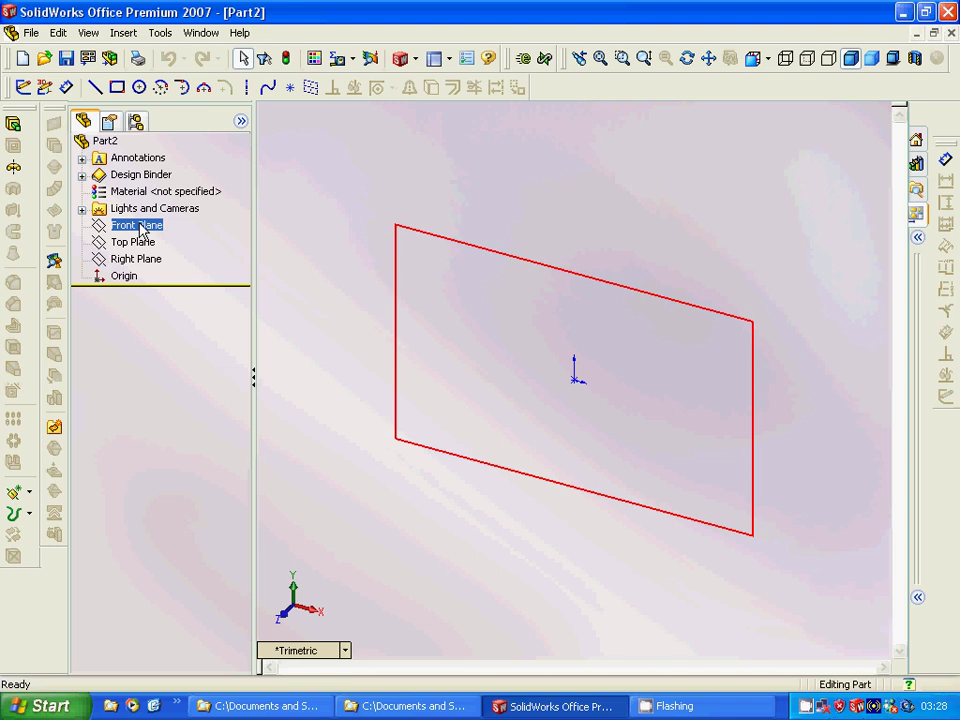
click(140, 229)
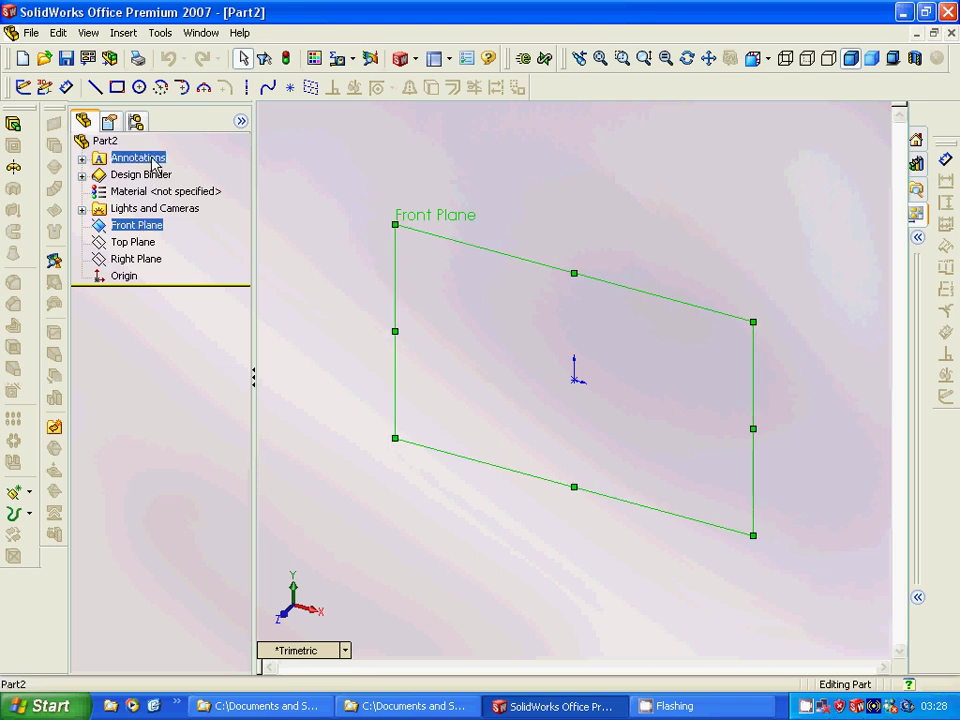
click(22, 87)
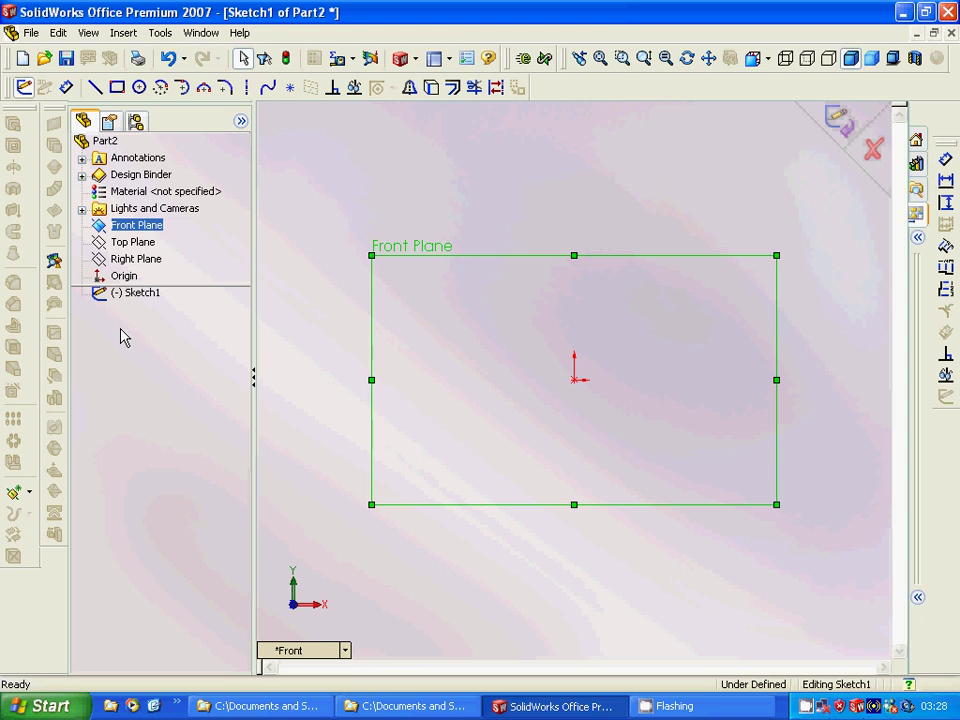
Step: Sketch a slanted line about 52.6 mm long at about 311°, above and to the left of the origin
click(160, 32)
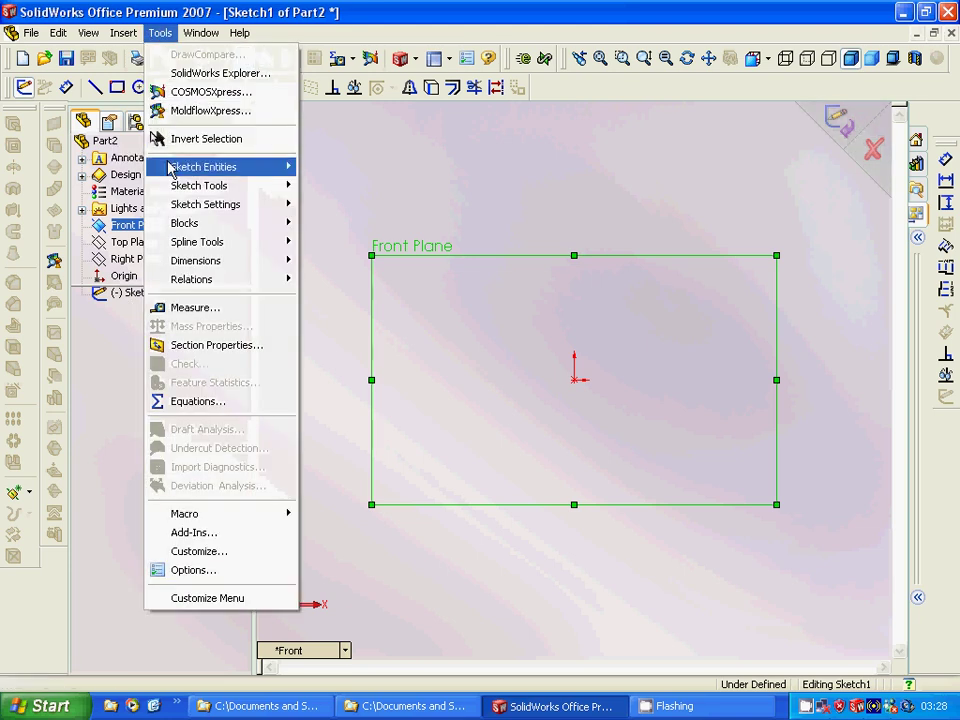
mouse_move(180, 173)
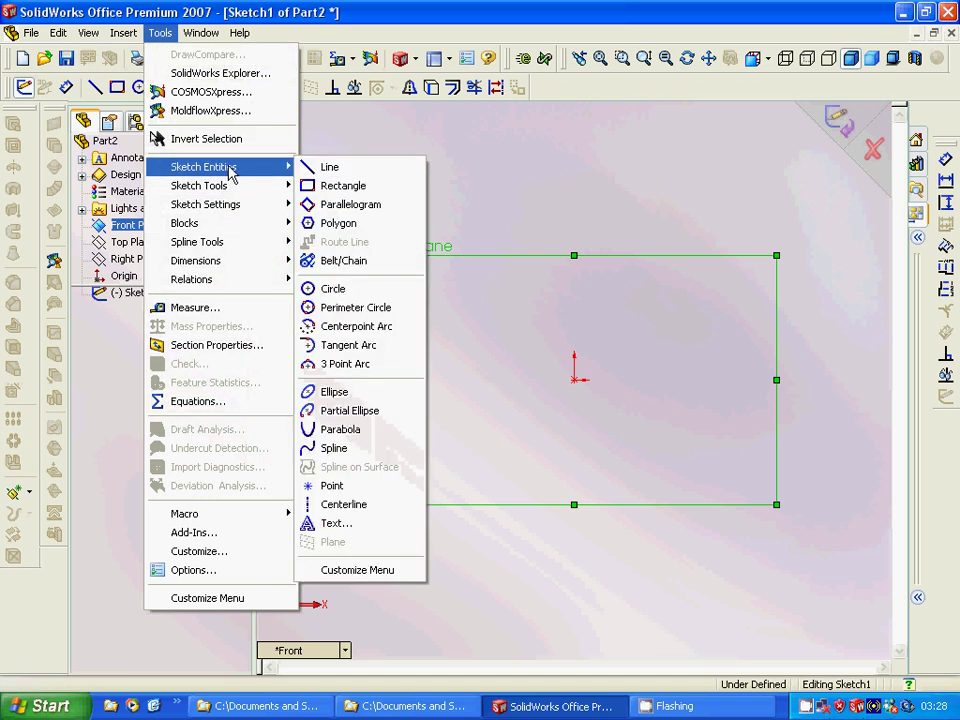
click(318, 167)
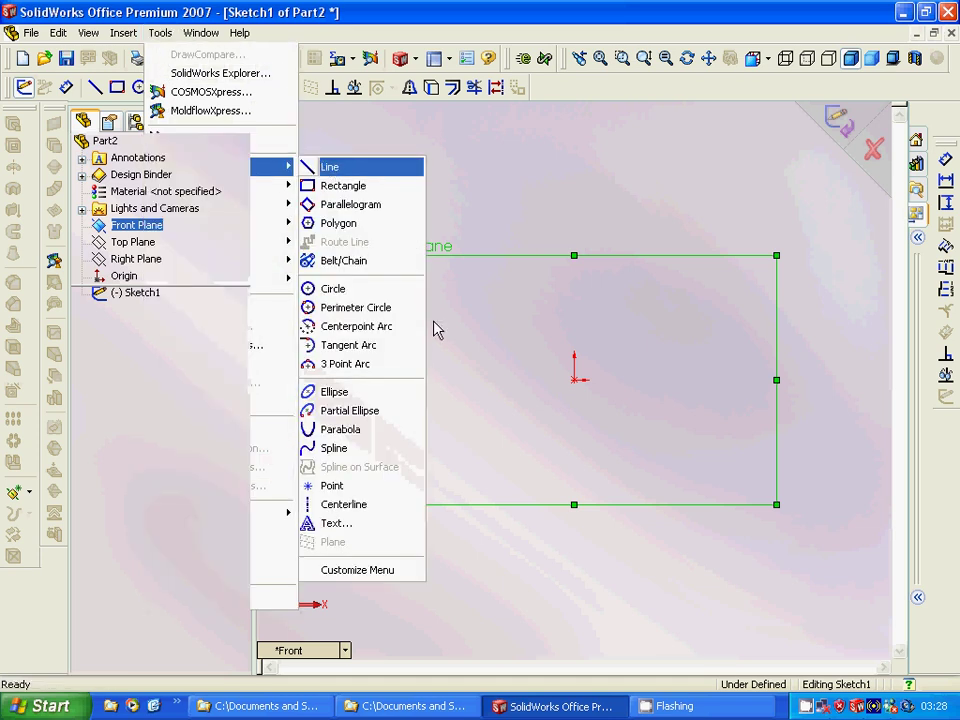
mouse_move(406, 308)
mouse_down()
mouse_move(490, 405)
mouse_move(485, 397)
mouse_up()
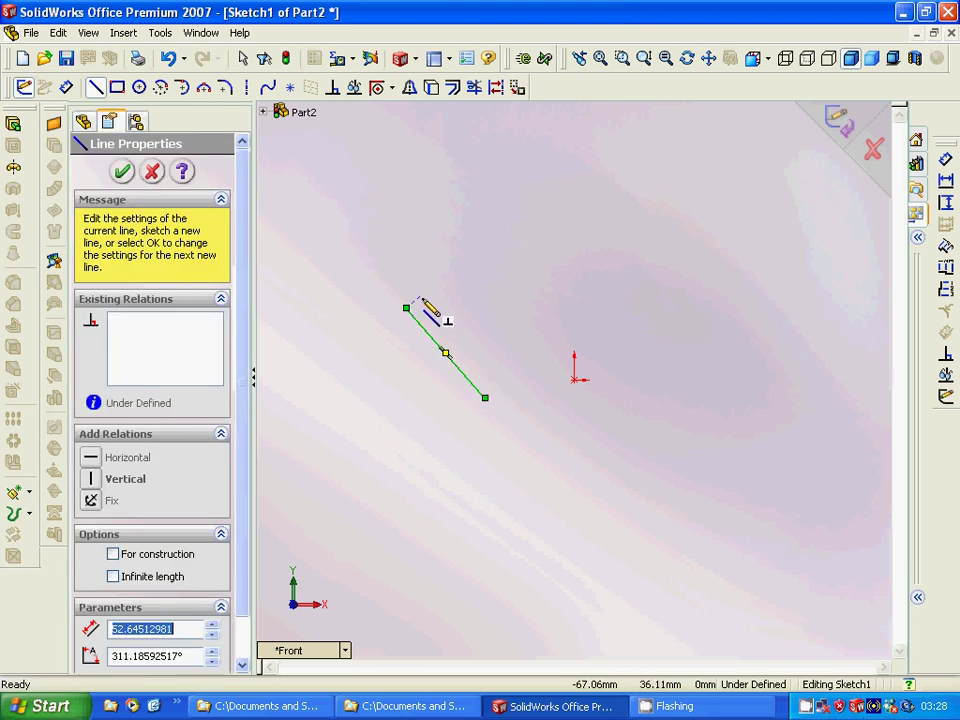
key(Escape)
key(Escape)
Step: Sketch a small rectangle between the slanted line and the origin, slightly above the origin
click(160, 32)
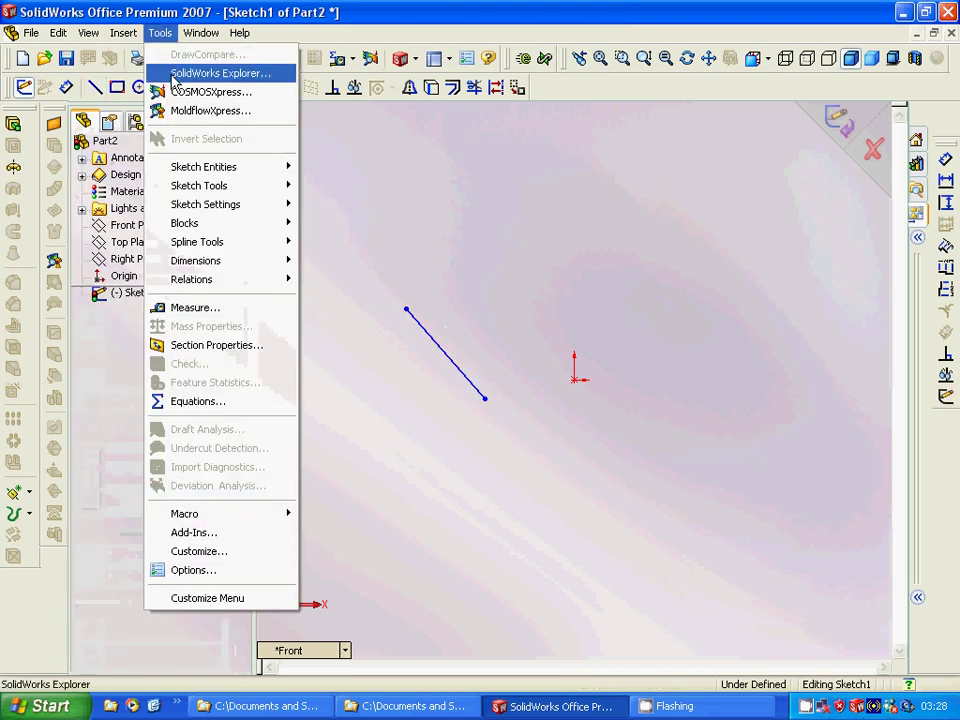
mouse_move(178, 172)
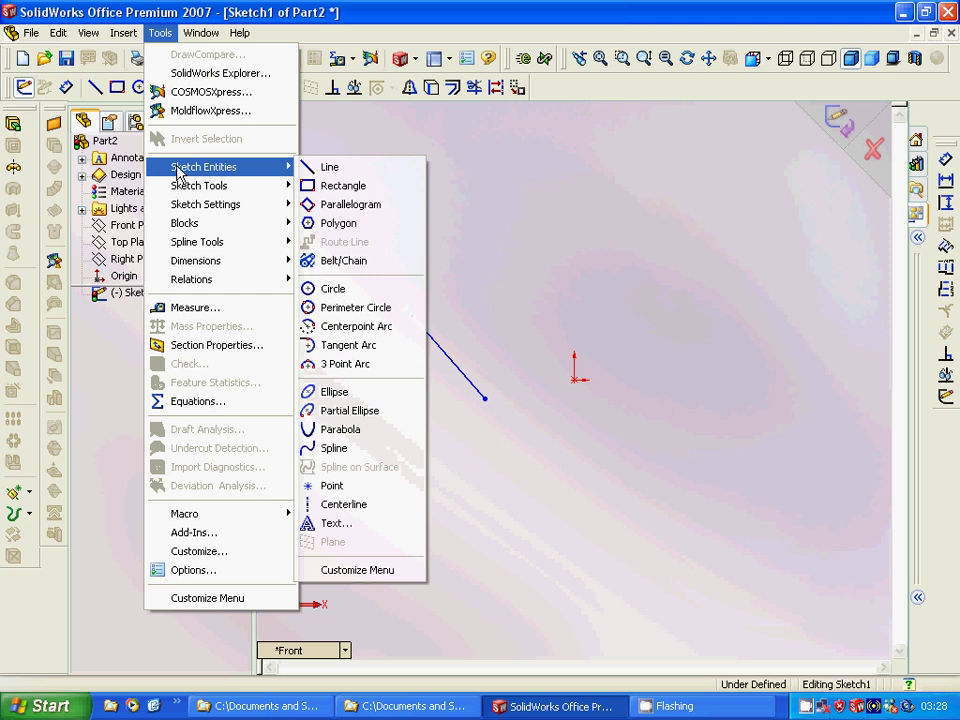
click(340, 186)
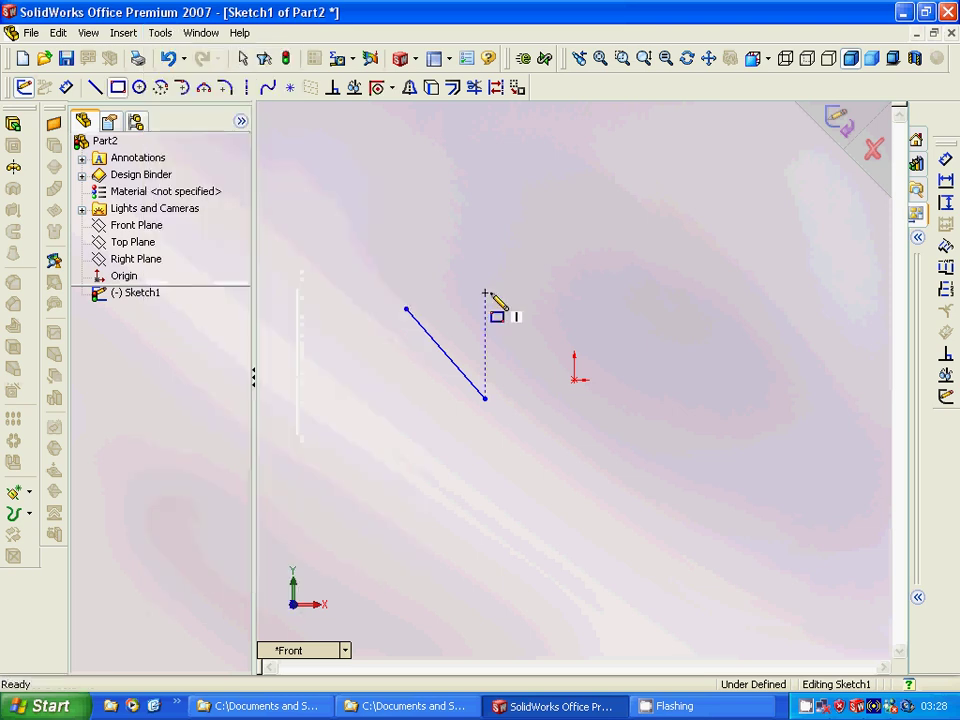
drag(485, 292, 529, 326)
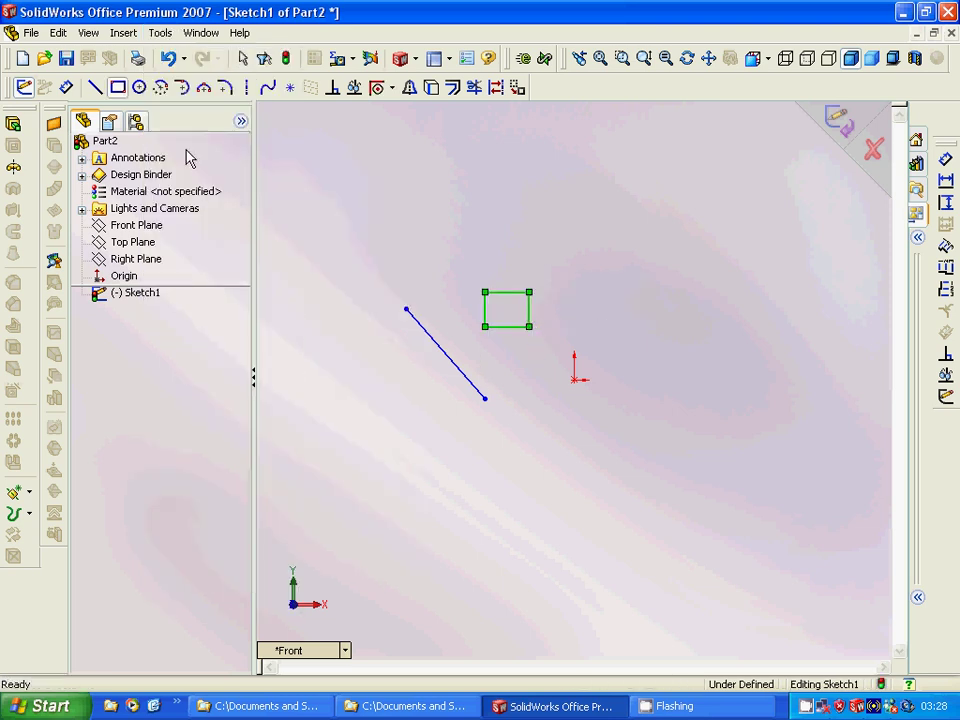
Step: Sketch a tilted rectangle above the small rectangle with the Parallelogram tool, its first side about 16 mm long at about 43°
click(160, 33)
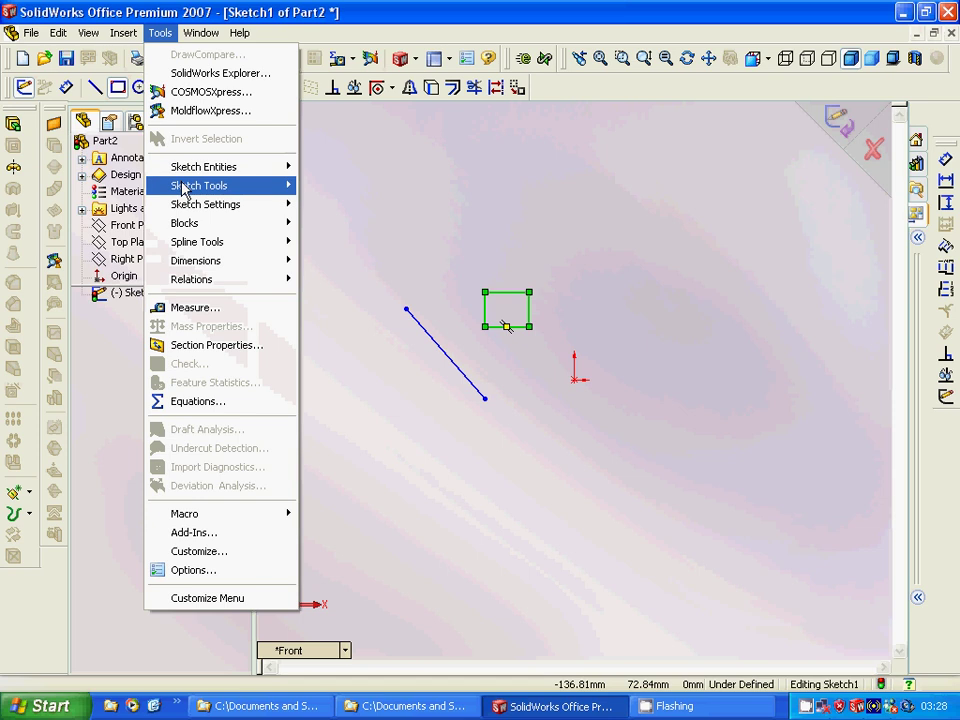
mouse_move(189, 177)
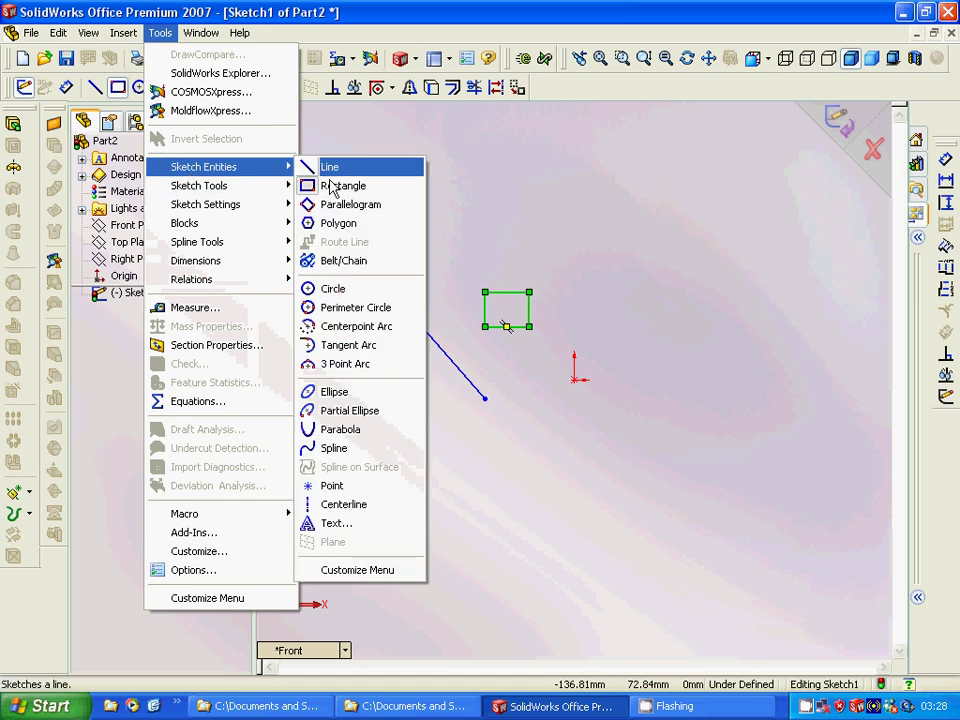
click(347, 205)
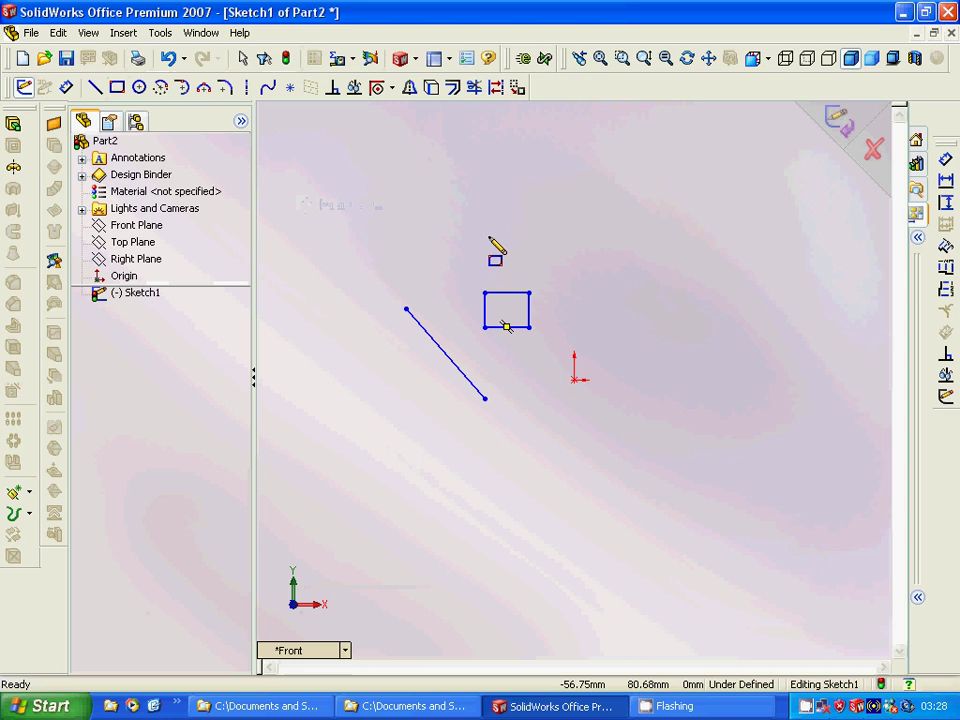
click(446, 196)
click(472, 172)
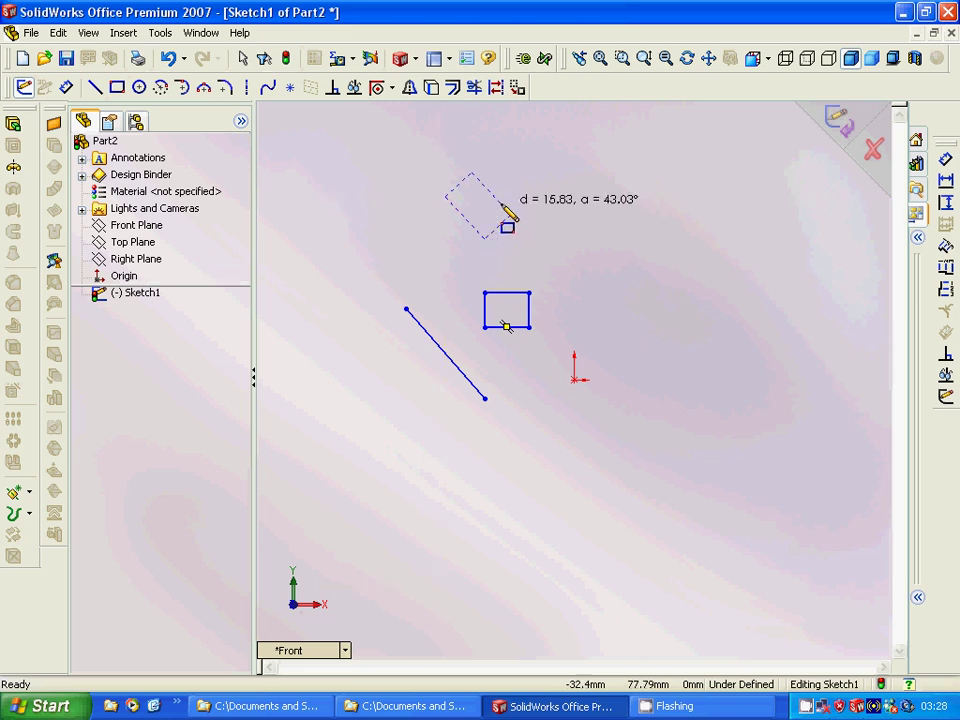
click(511, 214)
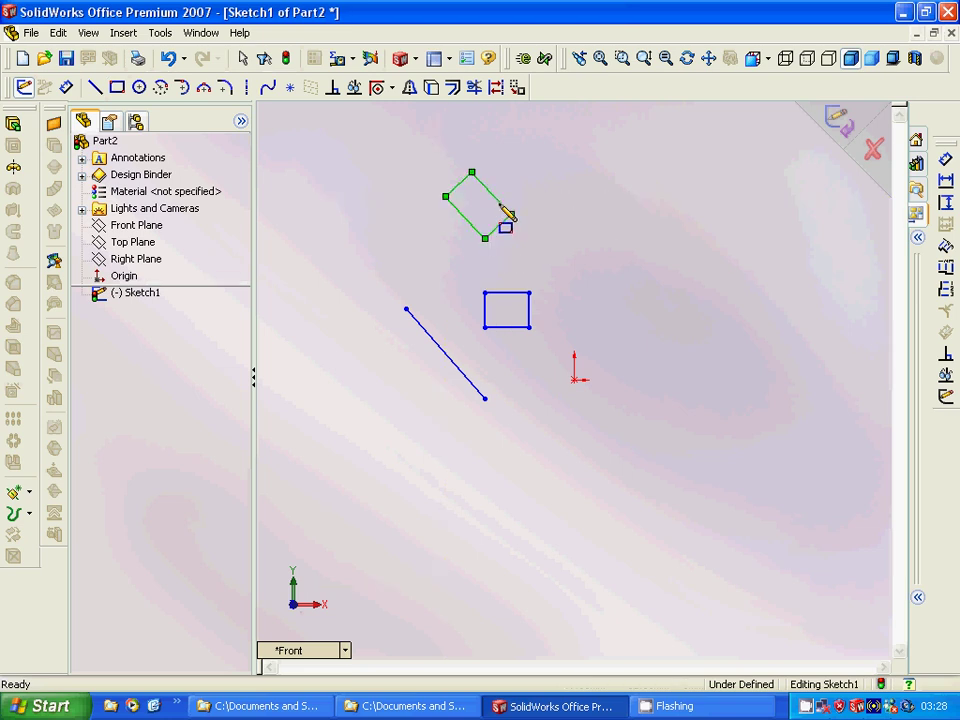
Step: Sketch a six-sided polygon with an inscribed circle about 37.4 mm in diameter, above the origin and beside the tilted rectangle
click(161, 33)
mouse_move(196, 172)
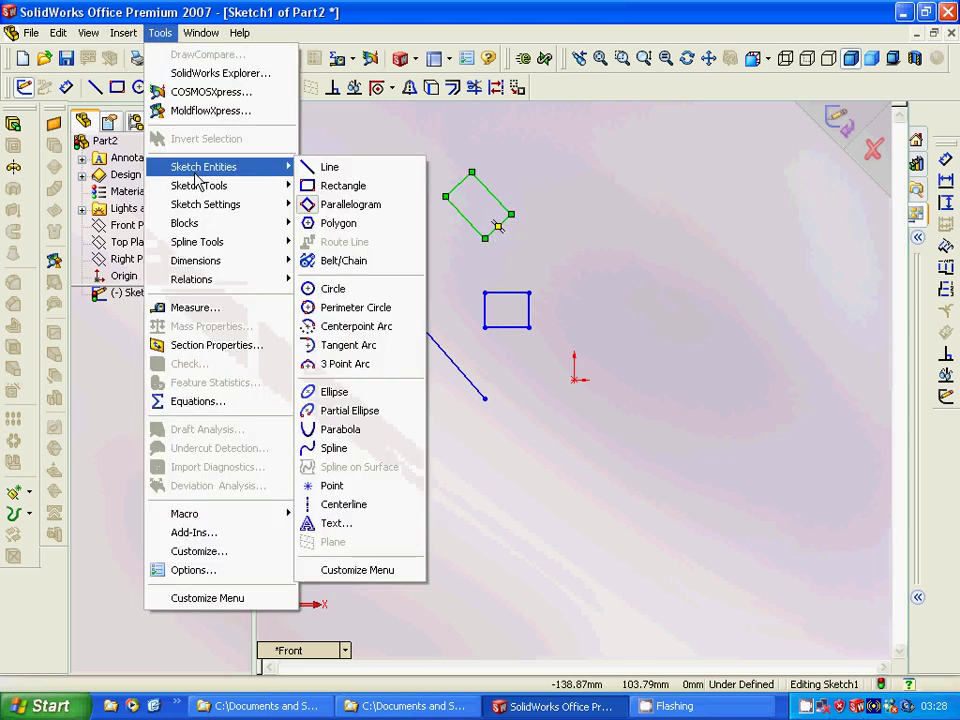
click(330, 222)
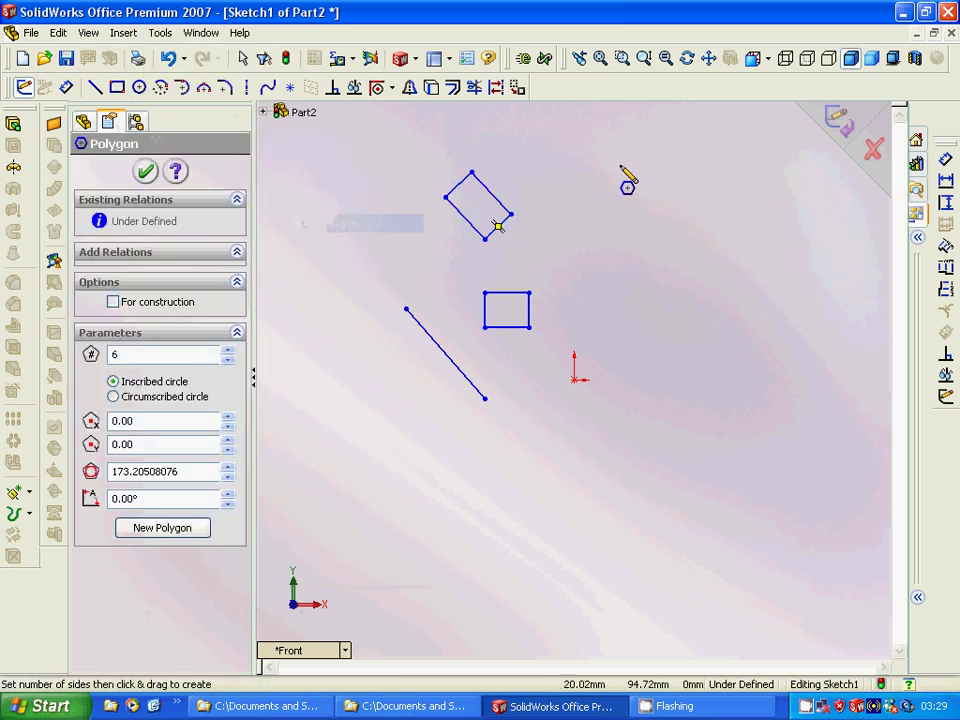
drag(622, 164, 644, 211)
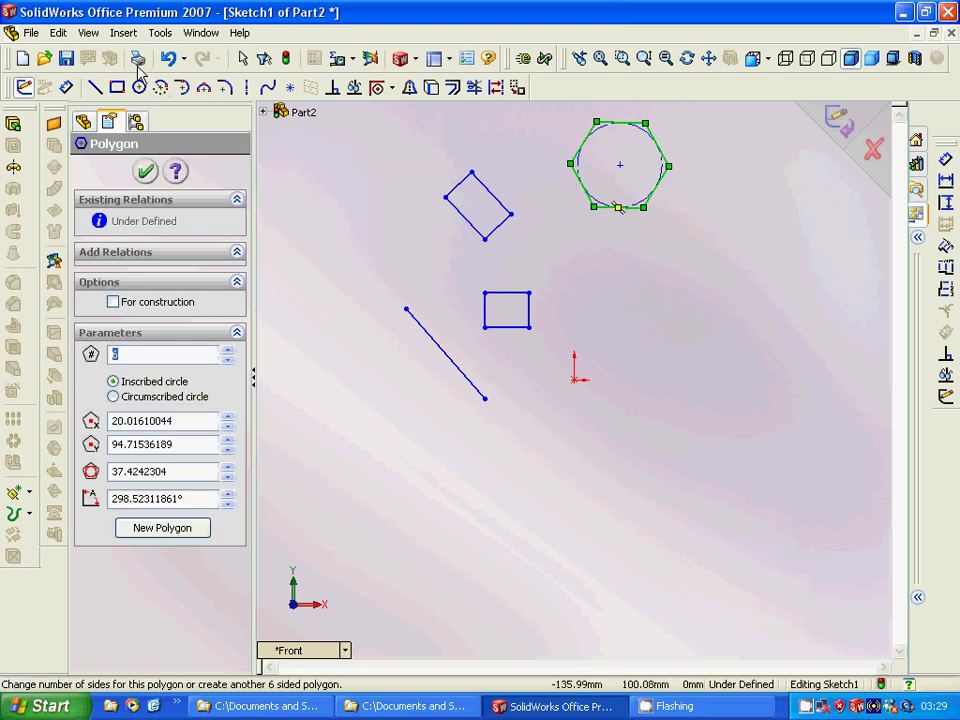
click(158, 36)
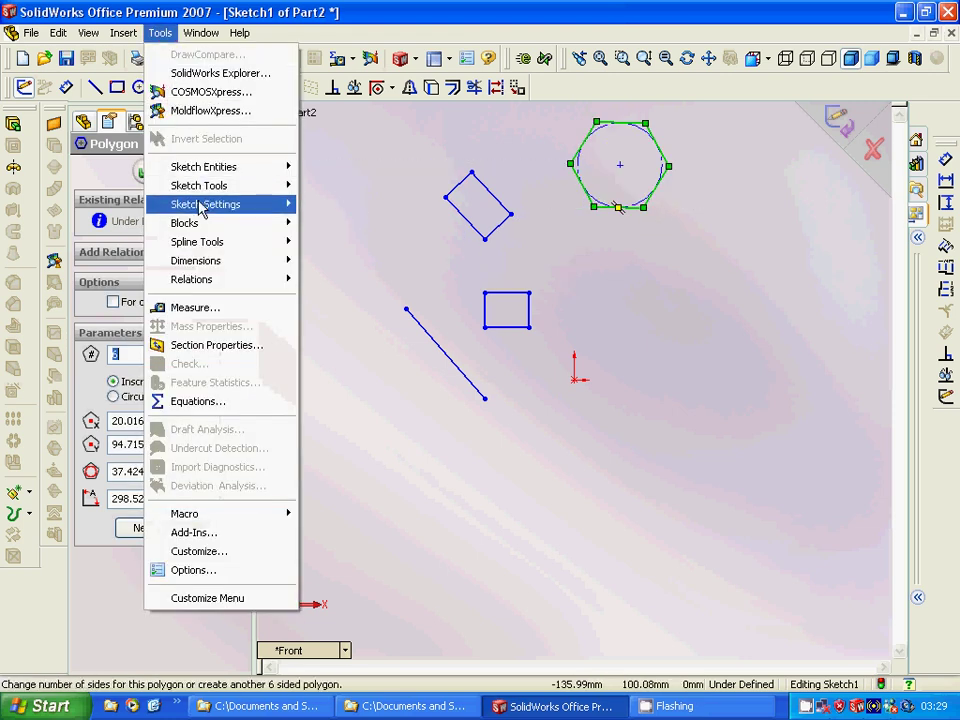
mouse_move(208, 173)
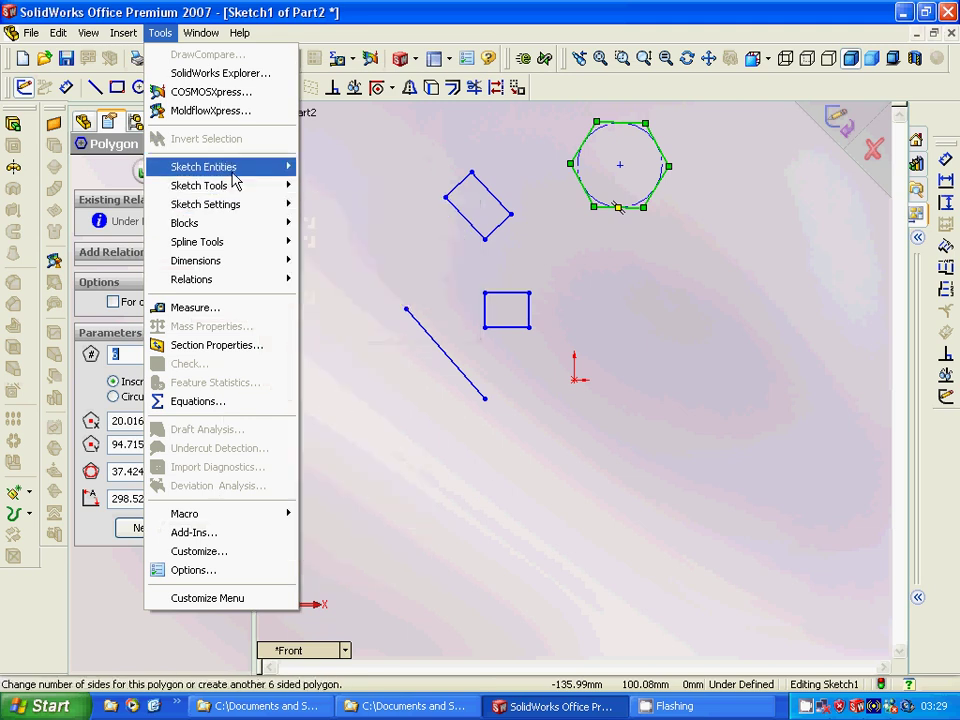
click(342, 260)
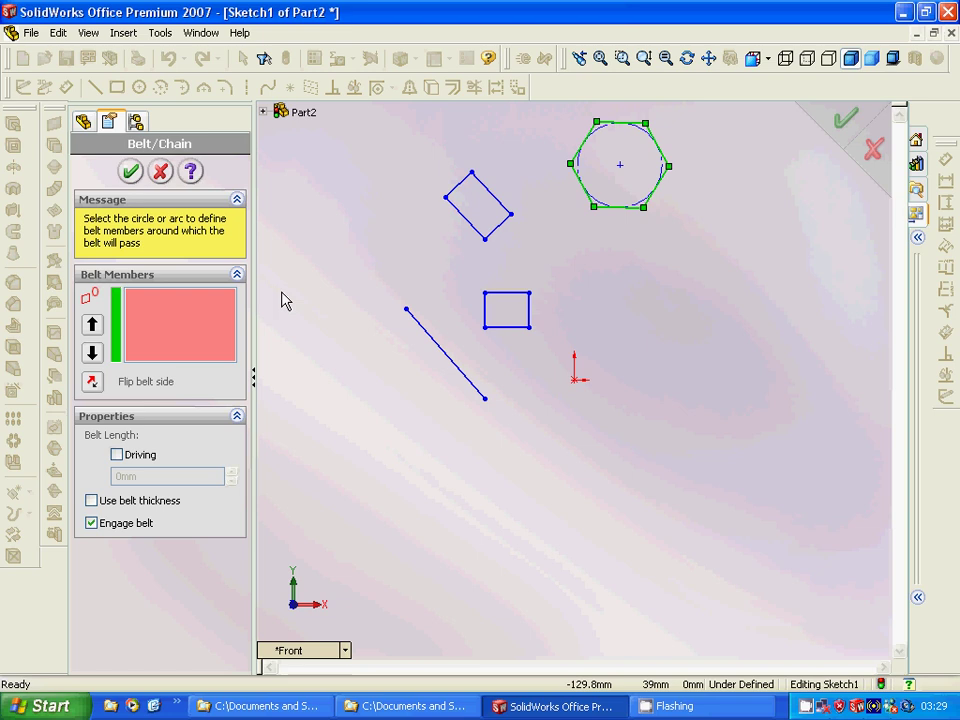
click(160, 171)
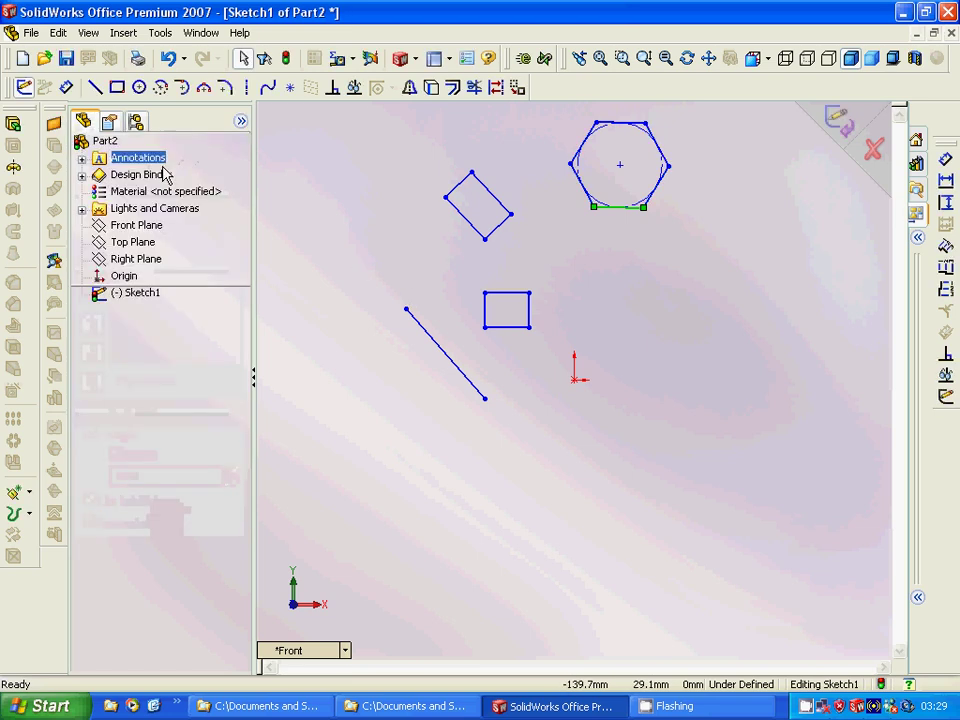
Step: Sketch a circle with a radius of about 10.7 mm just to the right of the origin
click(139, 87)
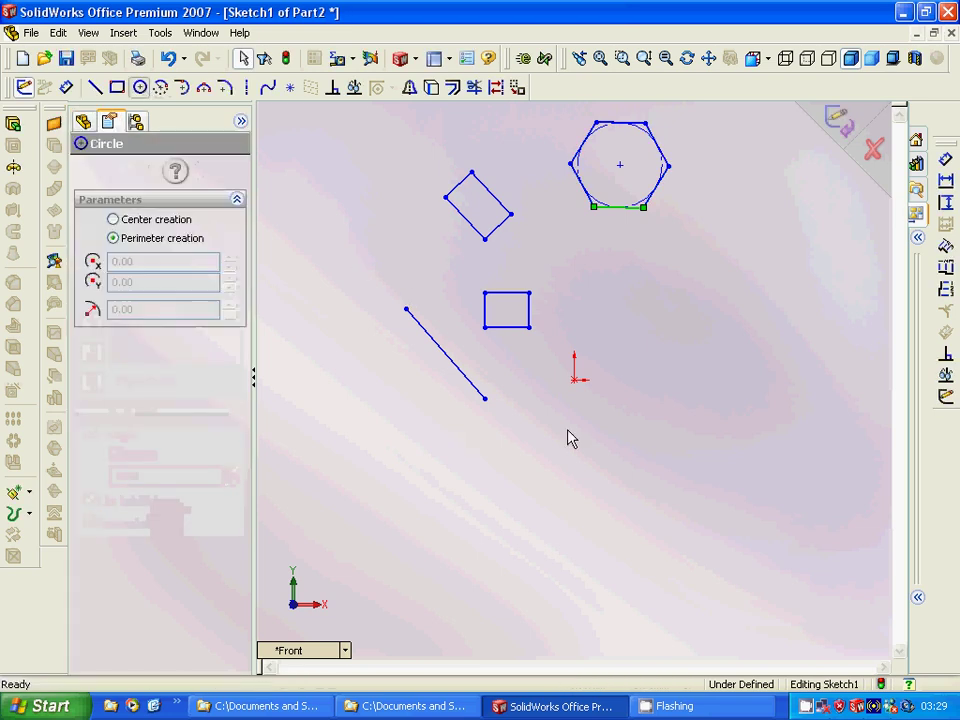
click(640, 377)
click(641, 397)
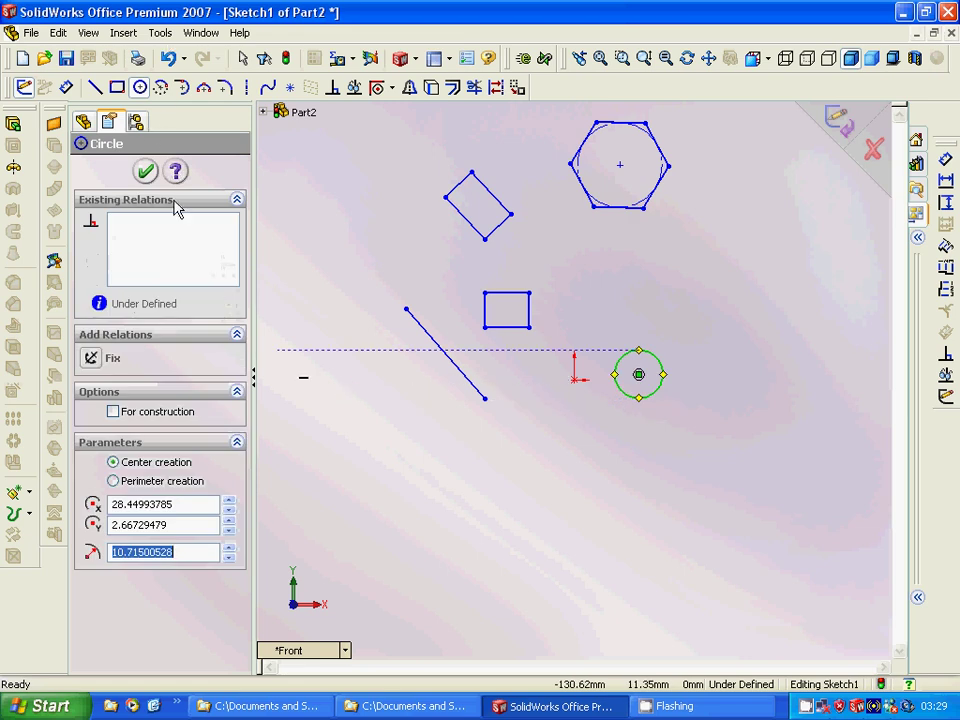
click(147, 172)
click(160, 32)
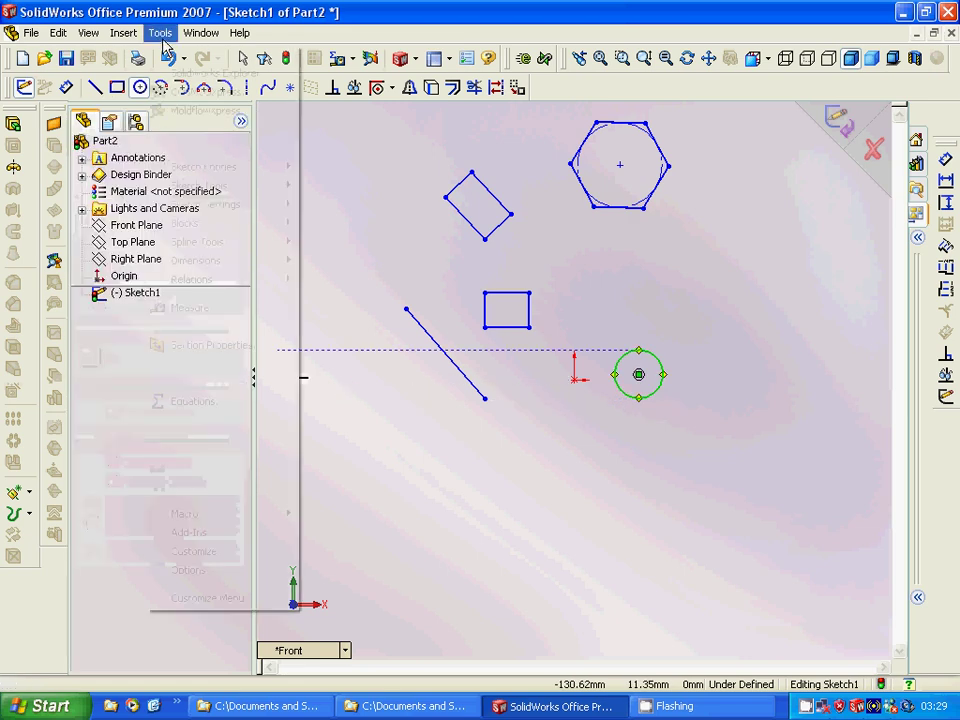
mouse_move(193, 166)
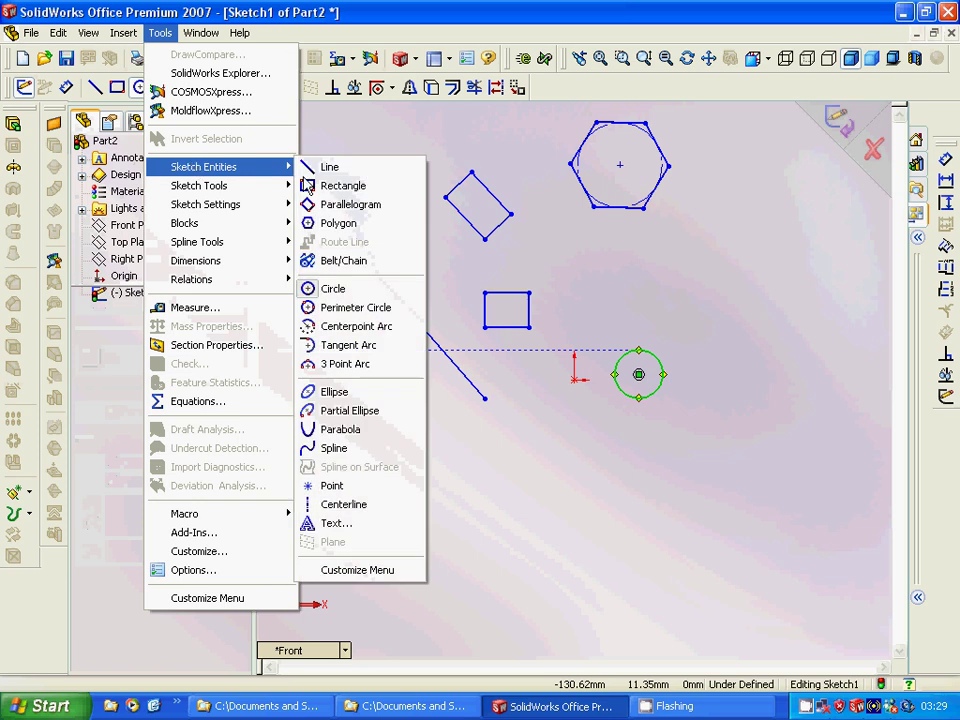
click(329, 262)
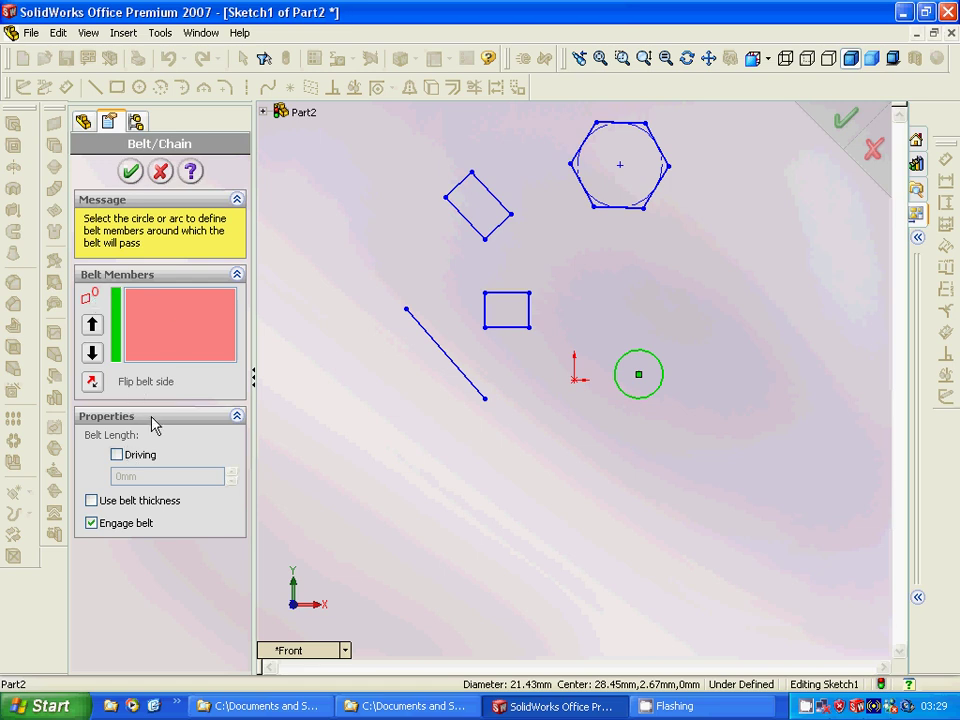
click(160, 171)
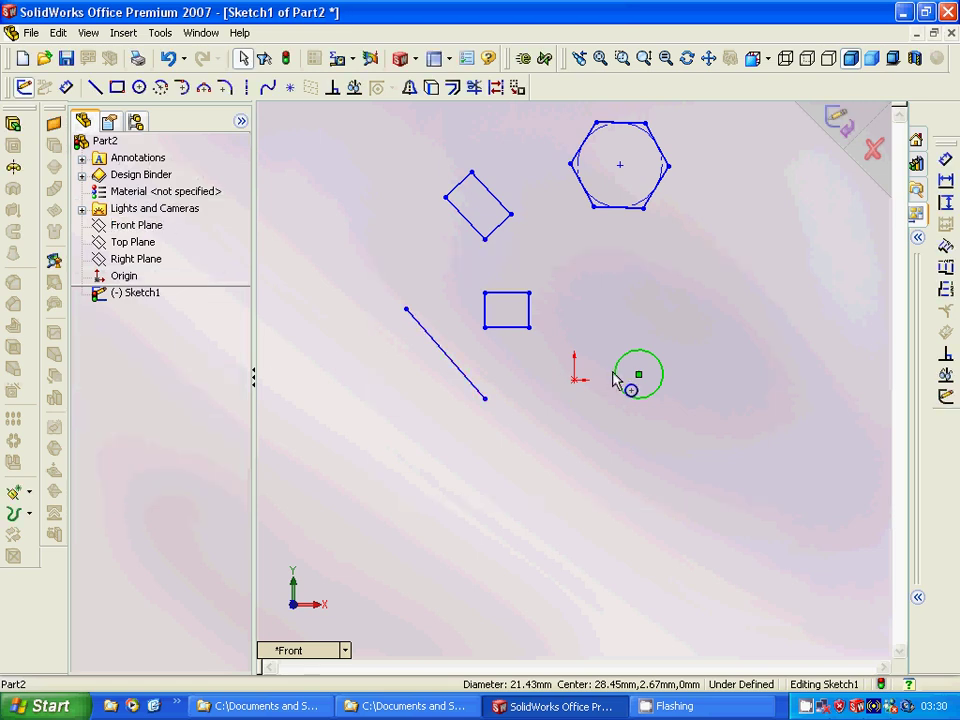
Step: Sketch a perimeter circle with a radius of about 19.4 mm below the origin
click(167, 36)
mouse_move(194, 174)
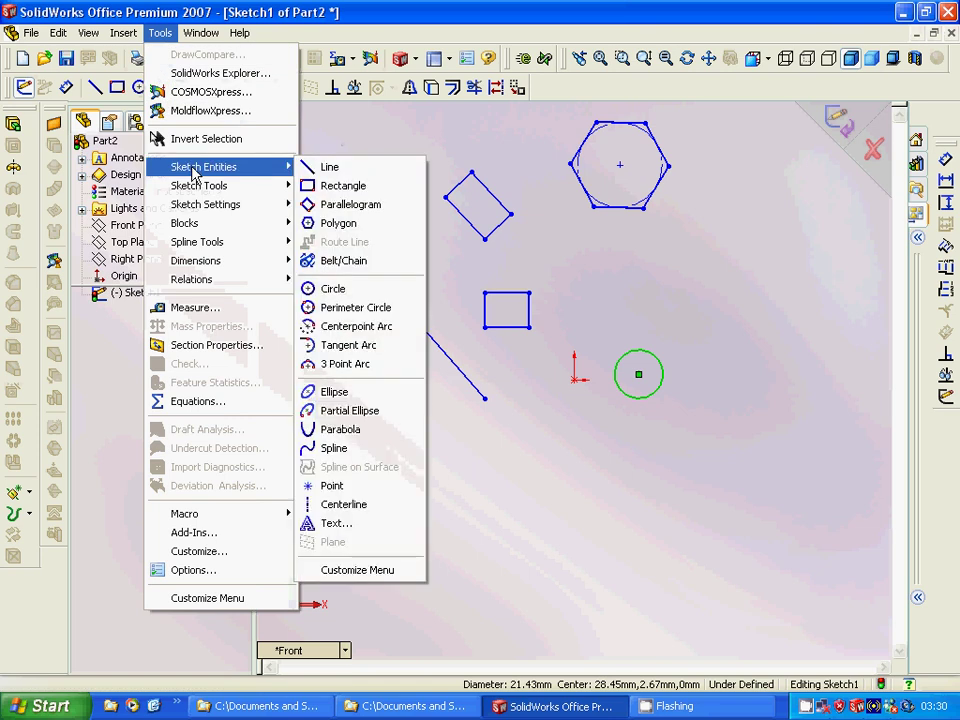
click(327, 311)
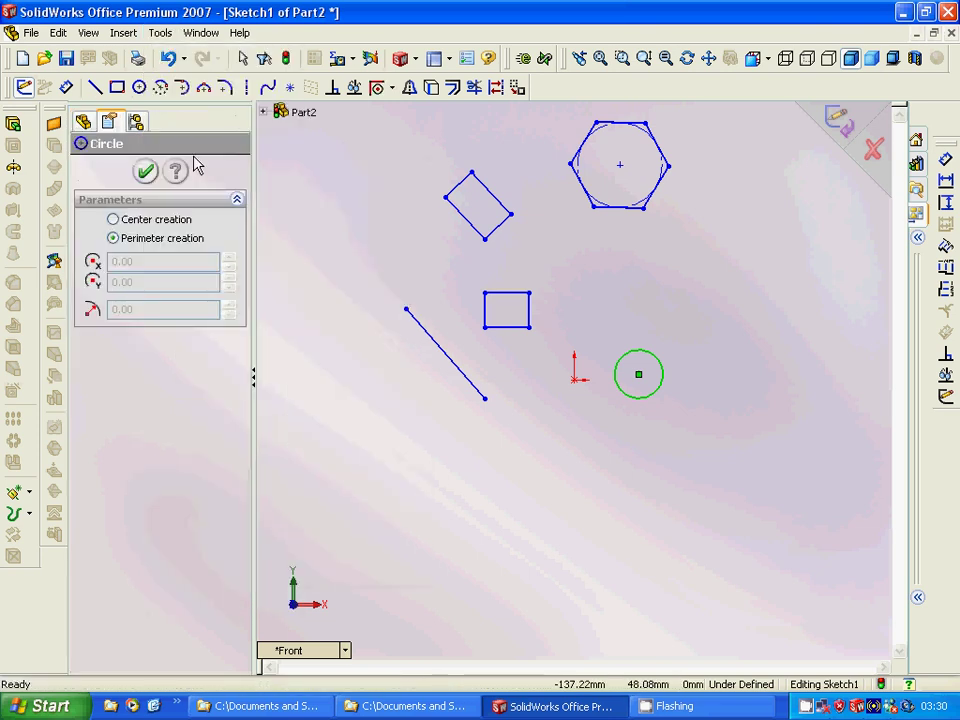
click(588, 473)
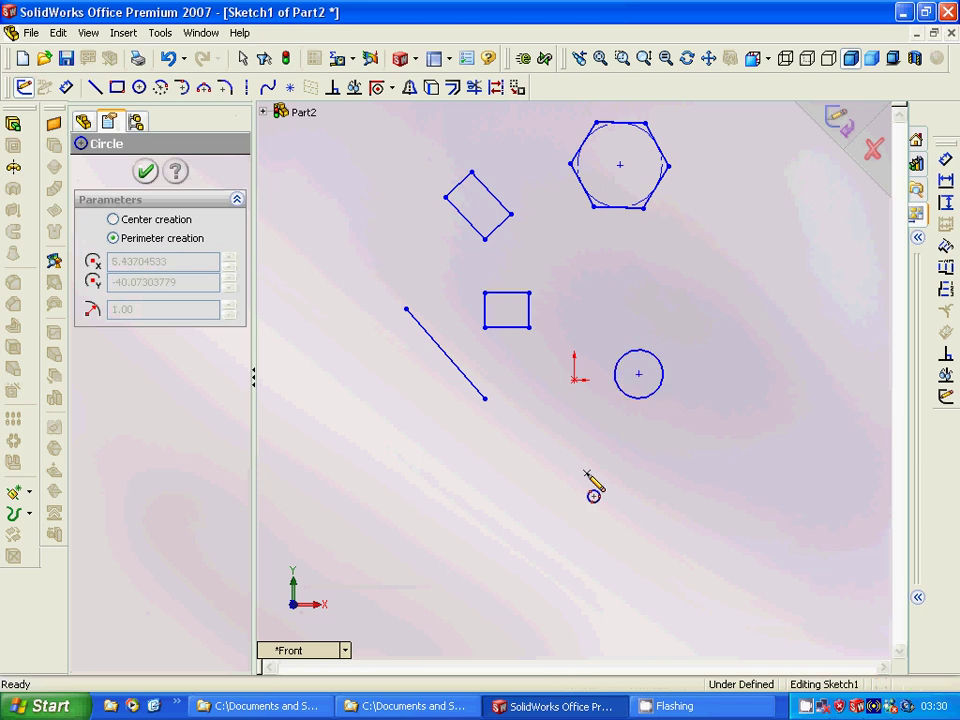
click(613, 508)
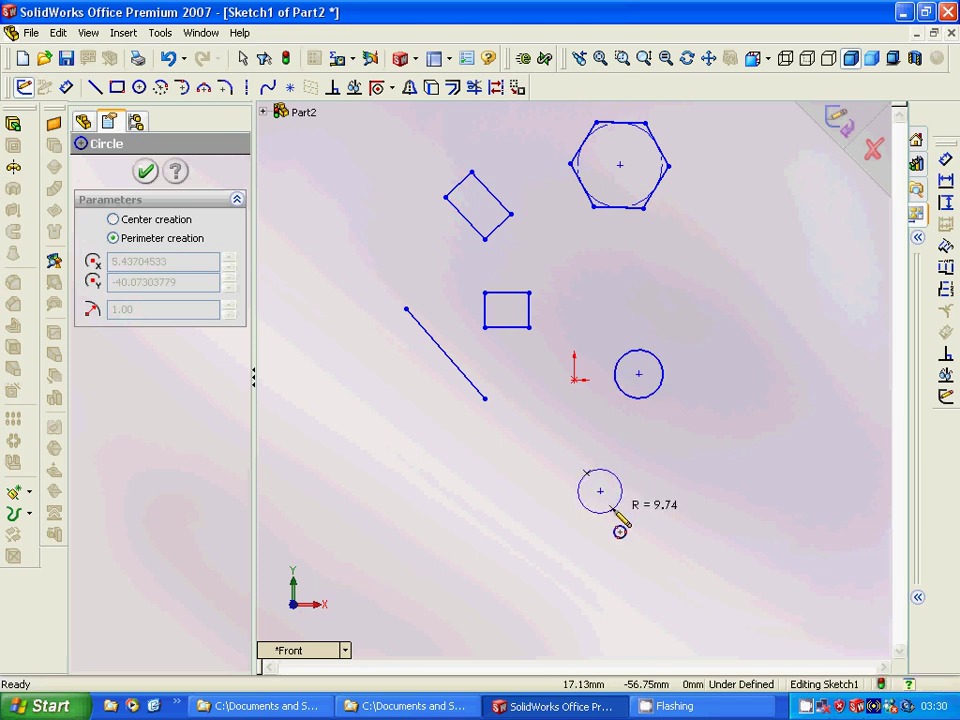
click(541, 563)
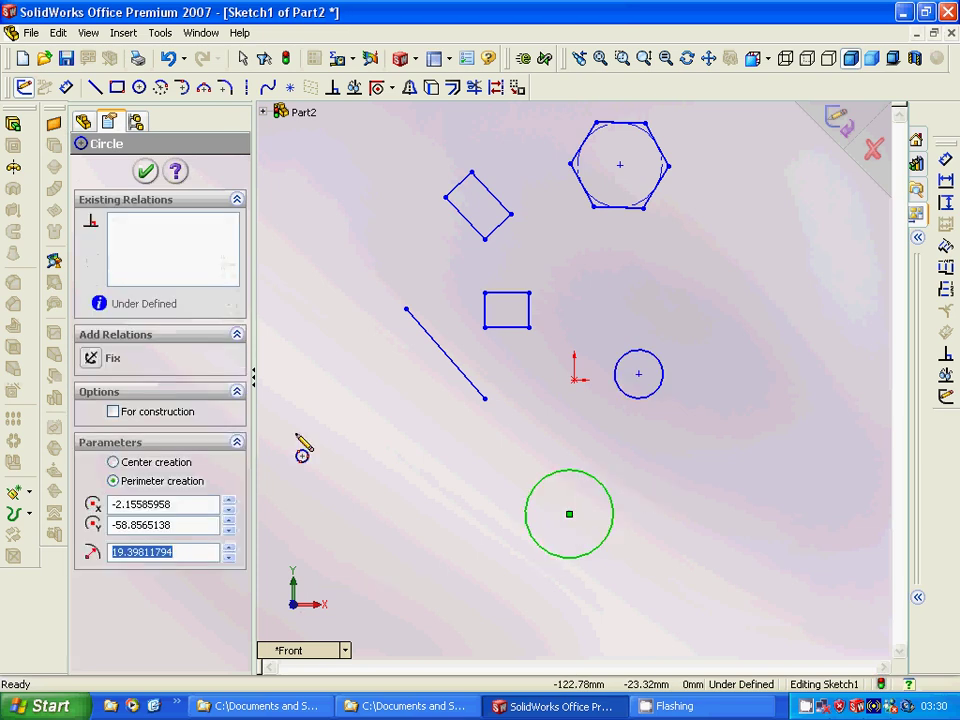
click(146, 170)
Step: Sketch a centerpoint arc with a radius of about 15.8 mm spanning about 146°, above and to the right of the small circle
click(160, 33)
mouse_move(183, 168)
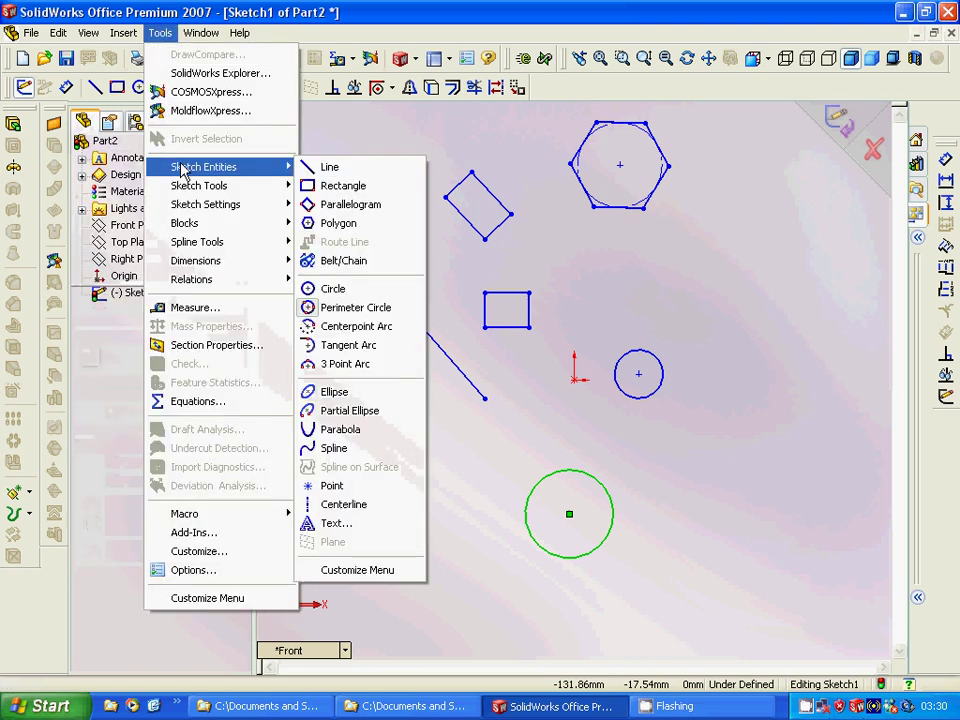
click(360, 326)
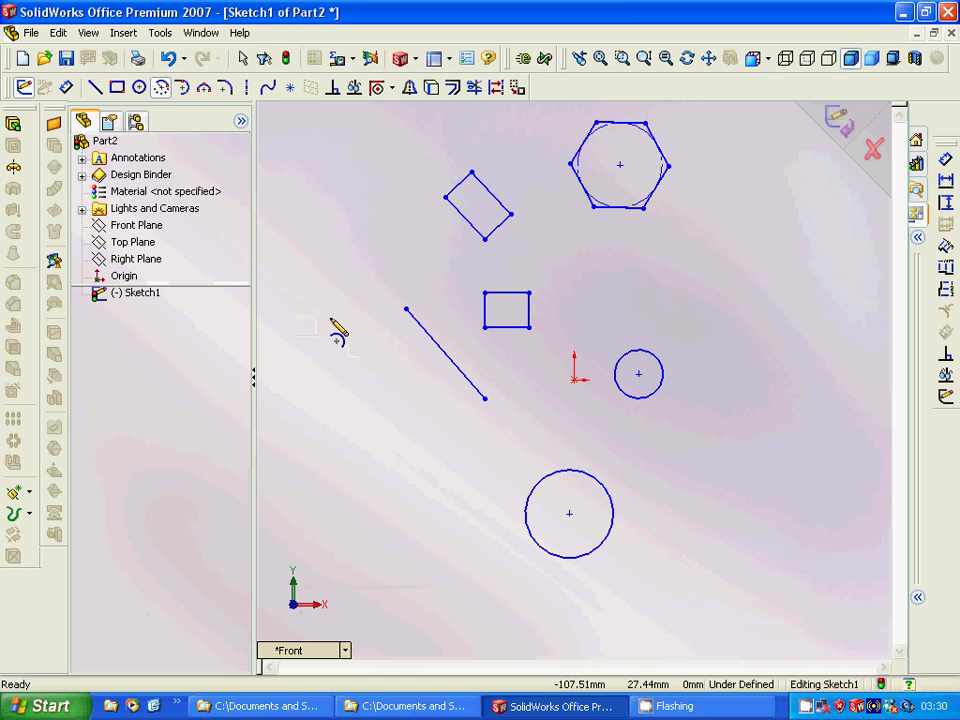
click(725, 291)
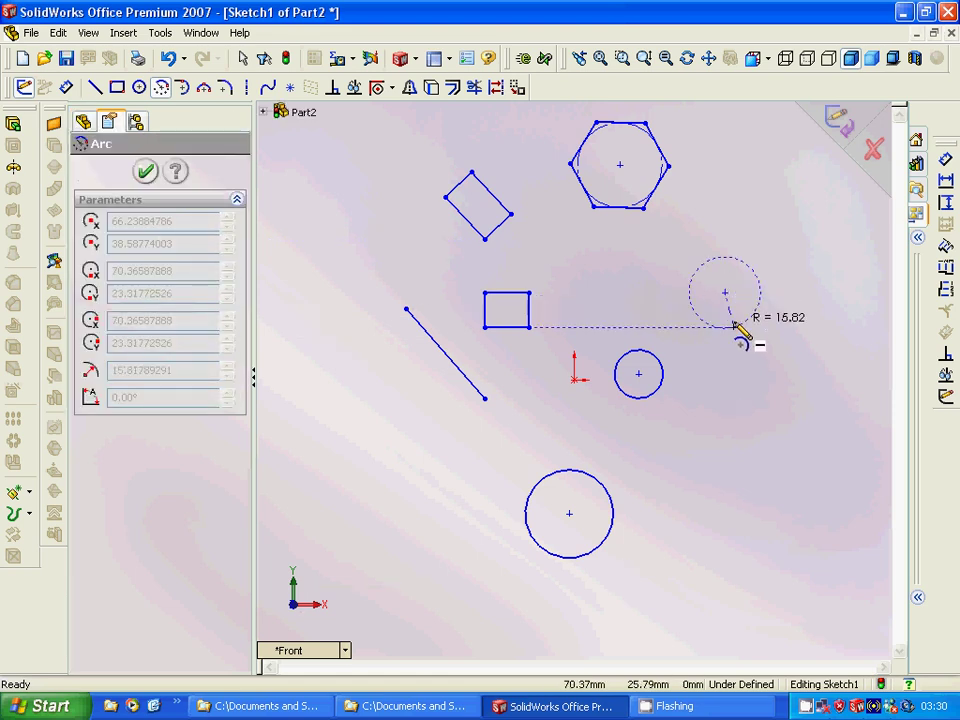
click(736, 326)
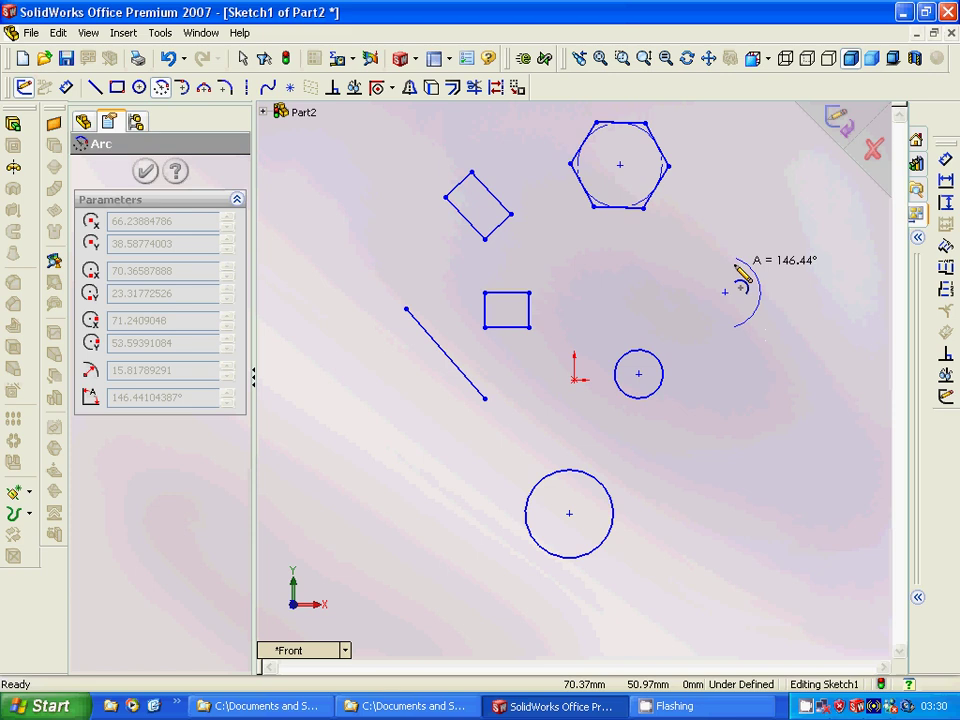
click(737, 259)
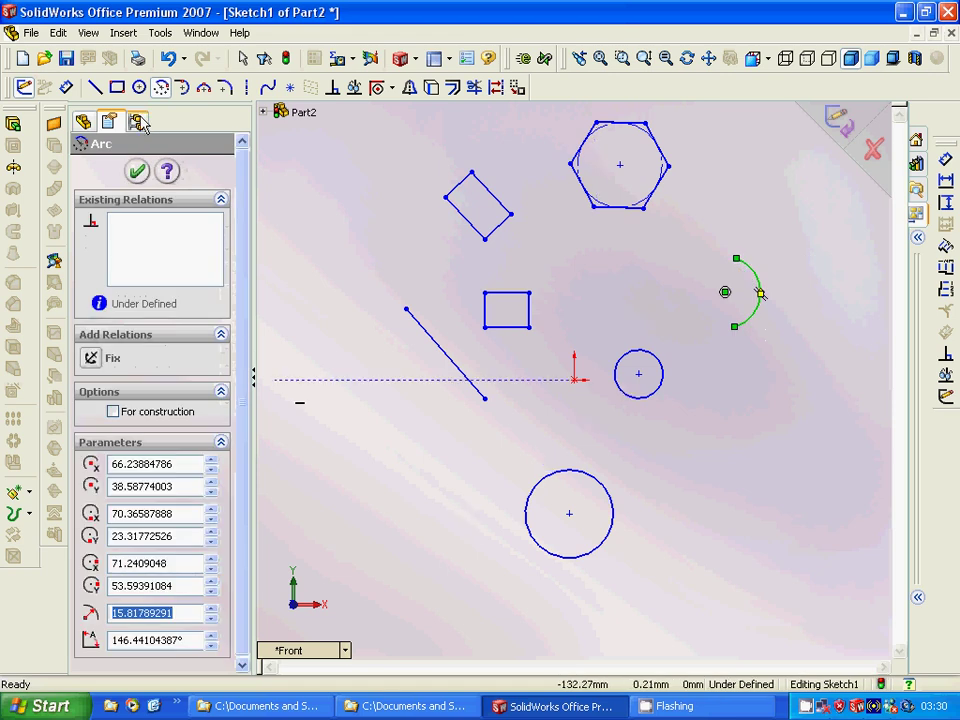
Step: Sketch a 90° tangent arc with a radius of about 17.2 mm from the lower endpoint of the slanted line
click(160, 32)
mouse_move(195, 166)
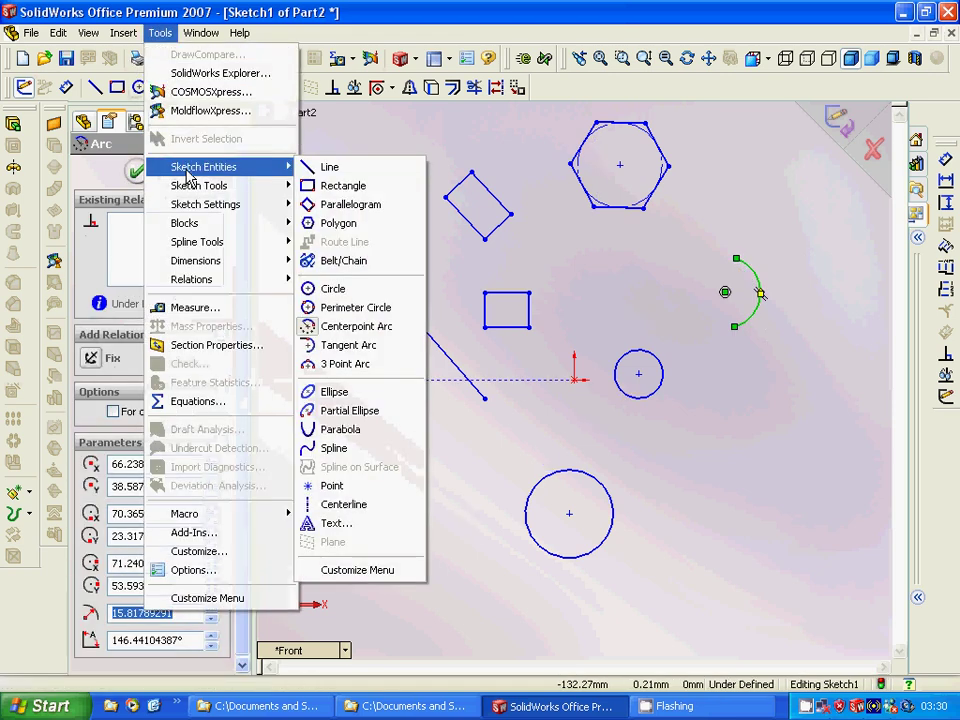
click(346, 352)
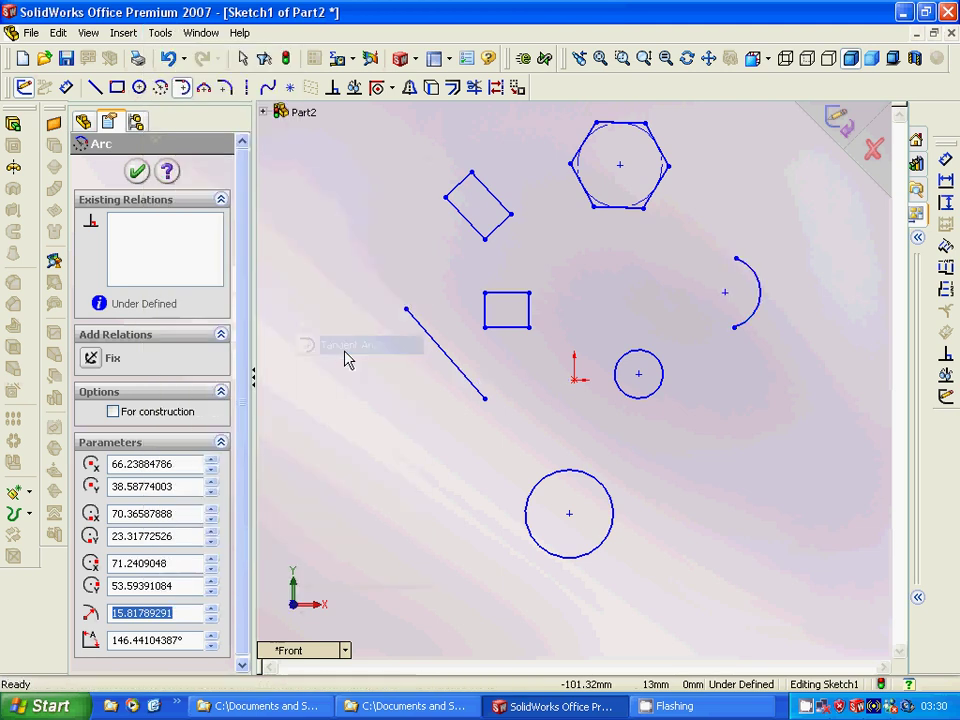
click(437, 456)
click(473, 384)
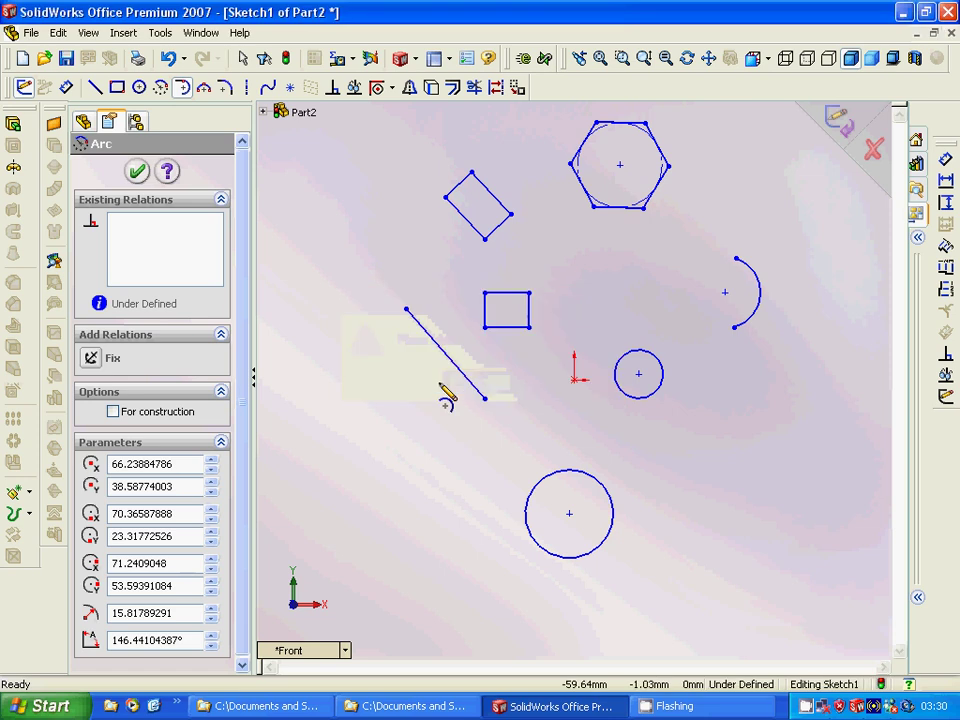
click(446, 448)
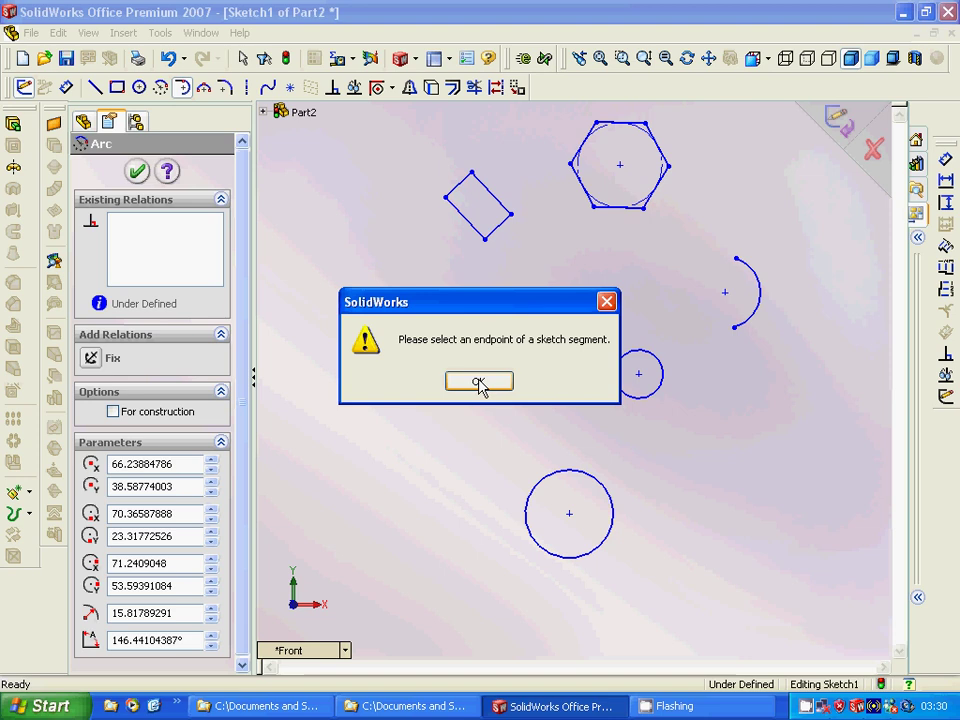
click(479, 382)
click(487, 399)
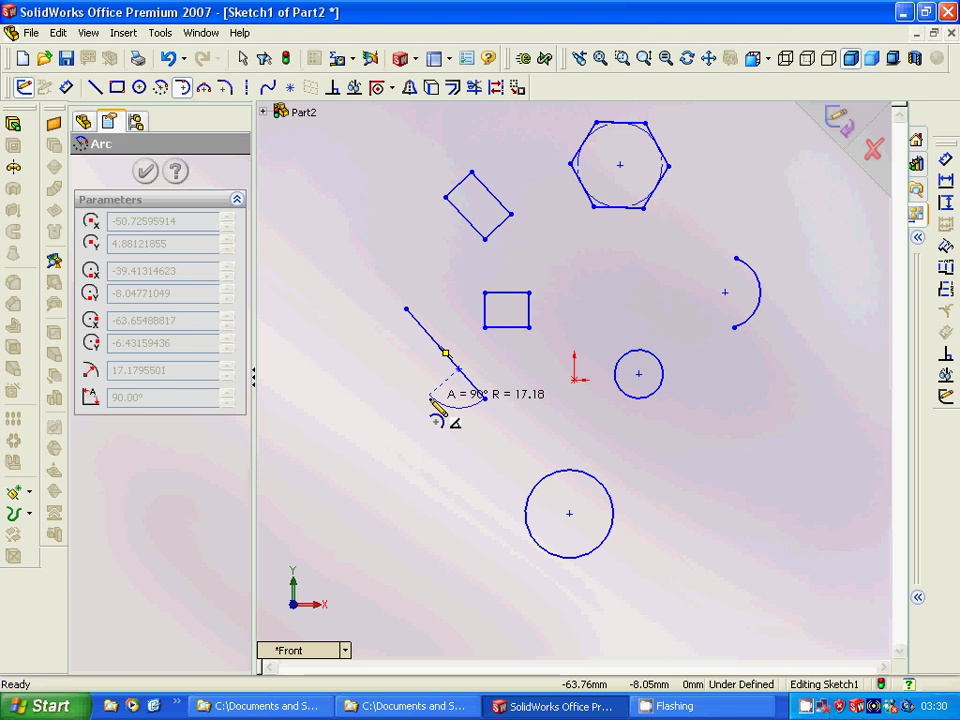
click(430, 397)
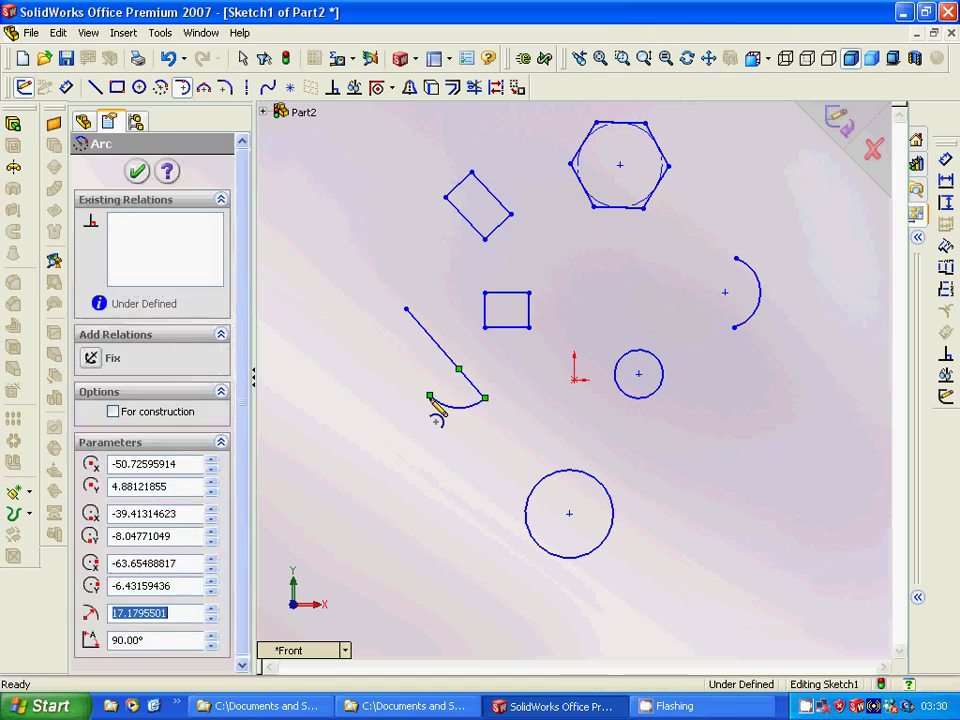
Step: Continue from the arc's free end with a second tangent arc of about 18.4 mm radius and 104°, and end the chain
click(429, 396)
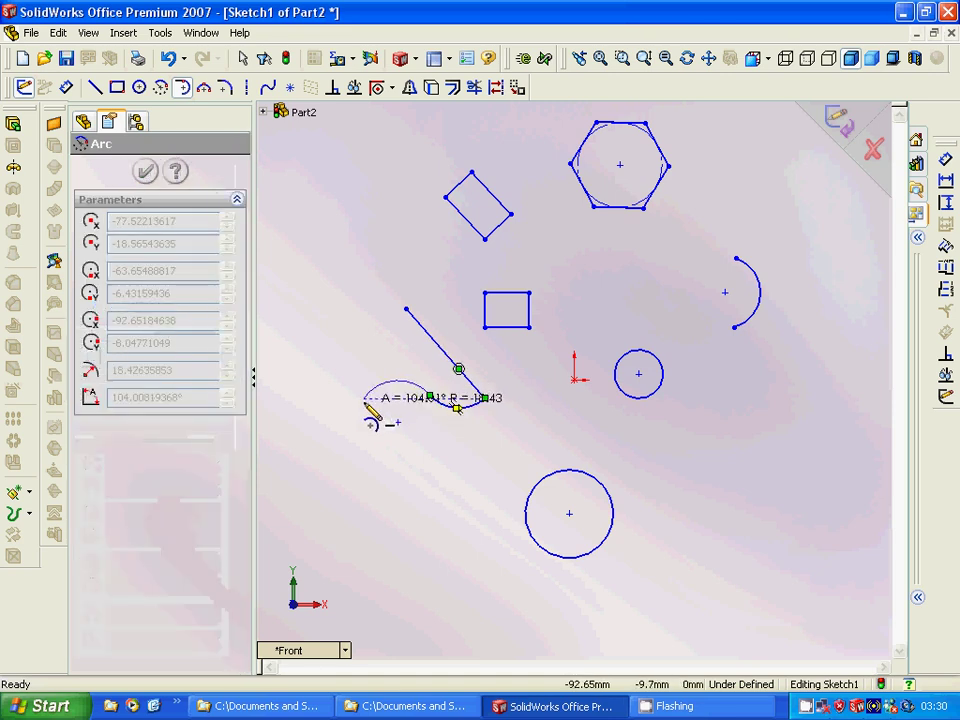
click(364, 398)
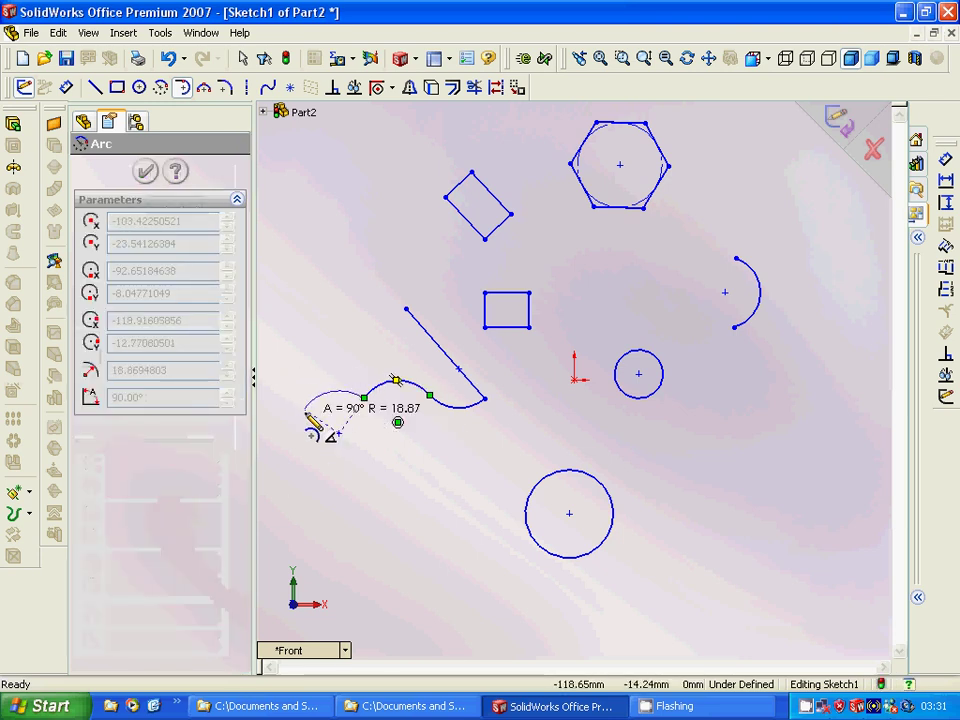
key(Escape)
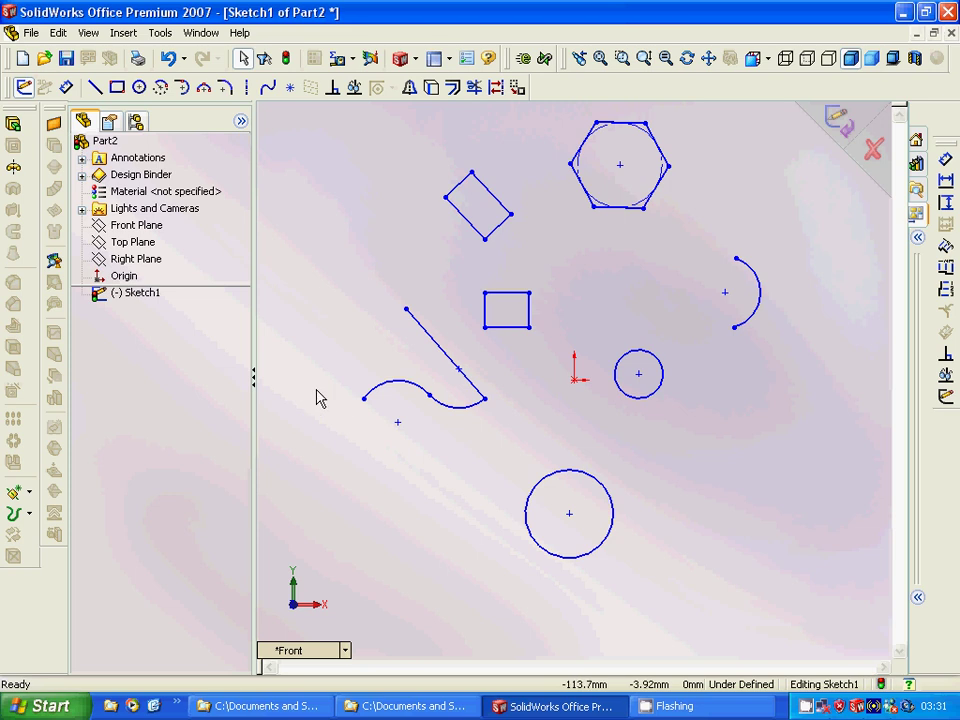
Step: Sketch a 3 point arc with a radius of about 11.9 mm spanning about 231°, to the upper left of the slanted line
click(160, 32)
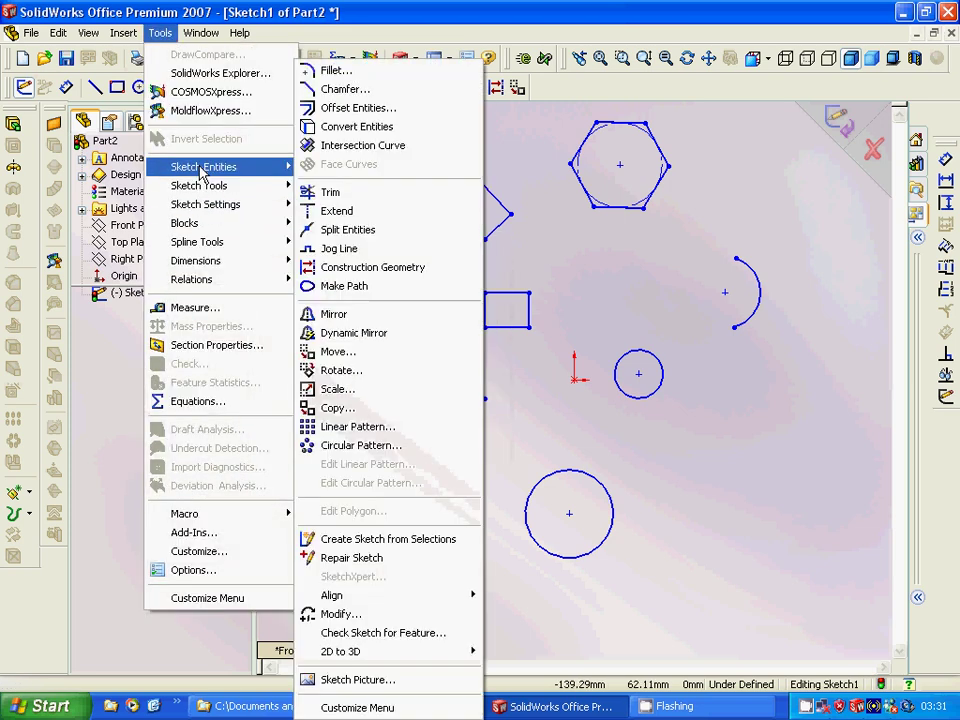
mouse_move(200, 170)
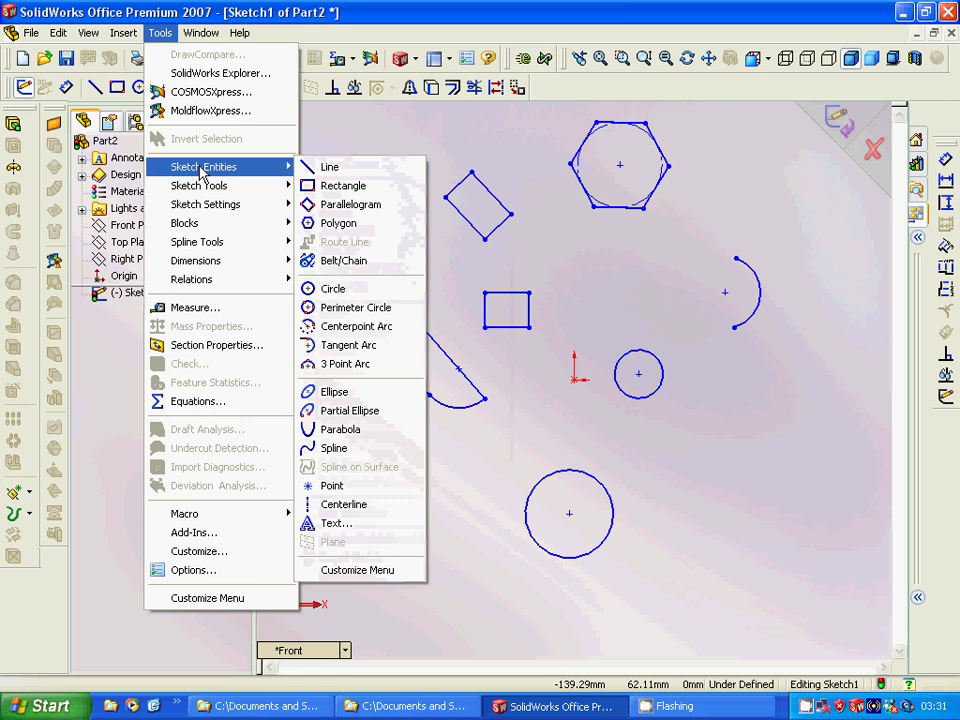
click(346, 364)
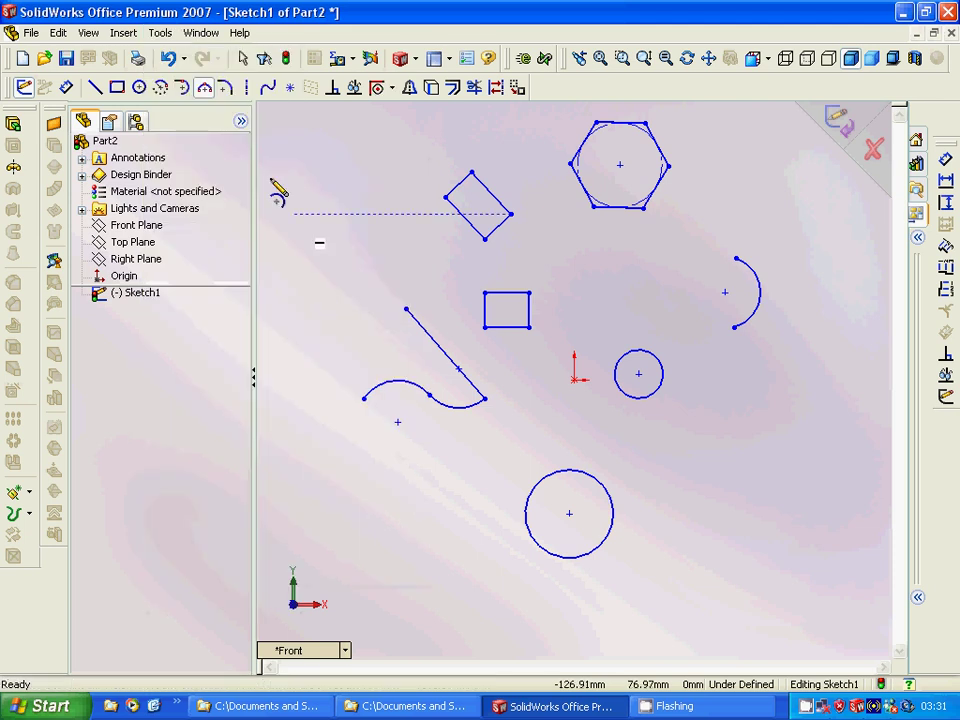
click(312, 246)
click(355, 272)
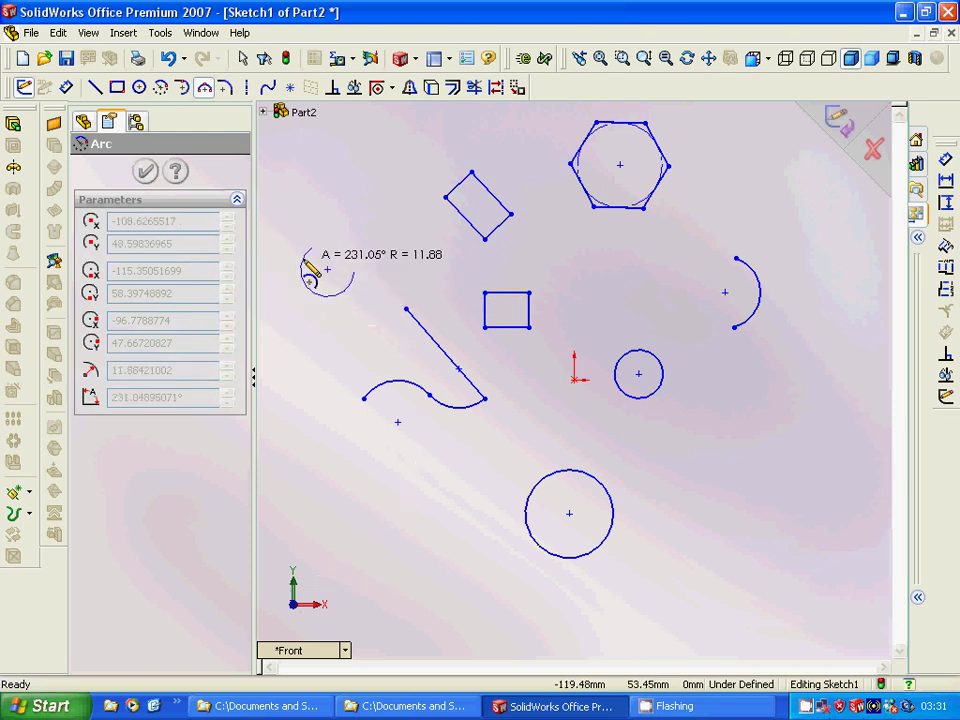
click(305, 272)
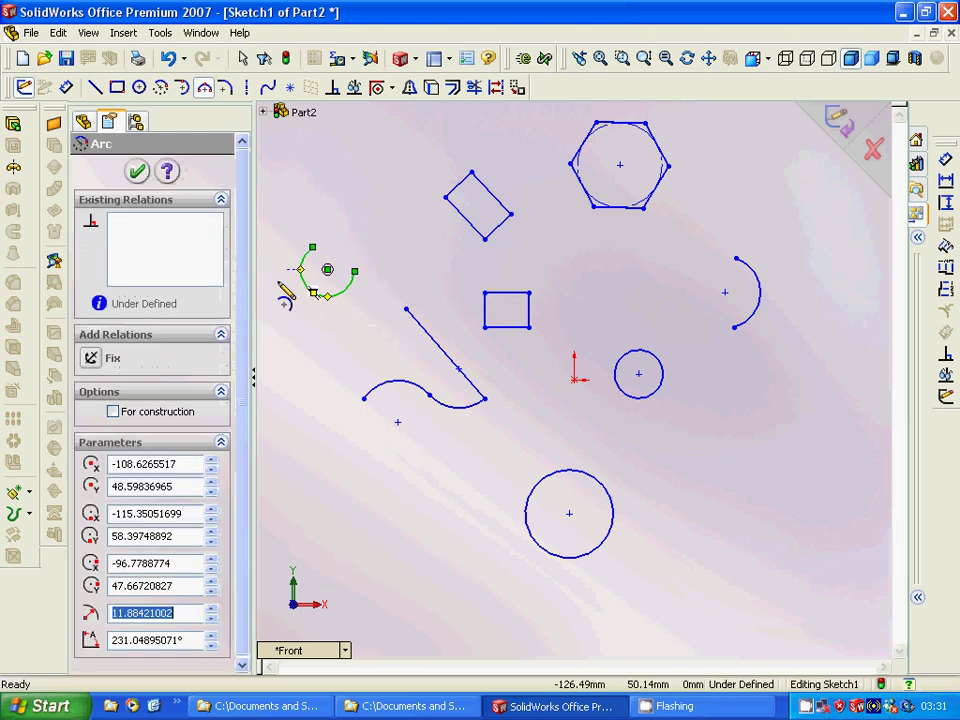
Step: Sketch a horizontal ellipse with radii of about 21.5 mm and 12.8 mm below the tangent arcs
click(160, 32)
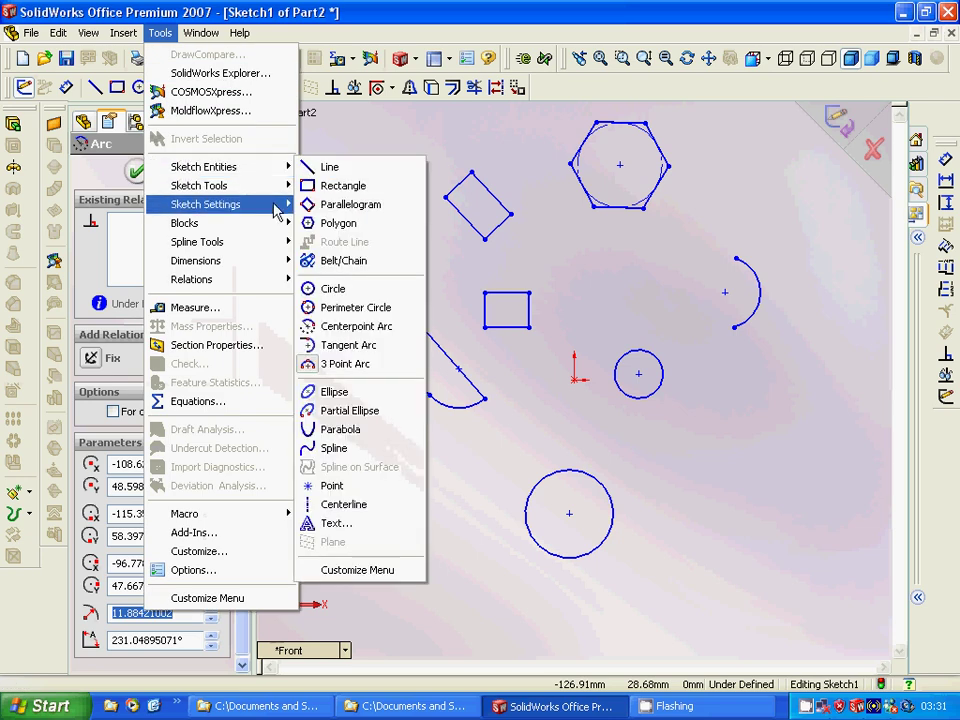
click(334, 391)
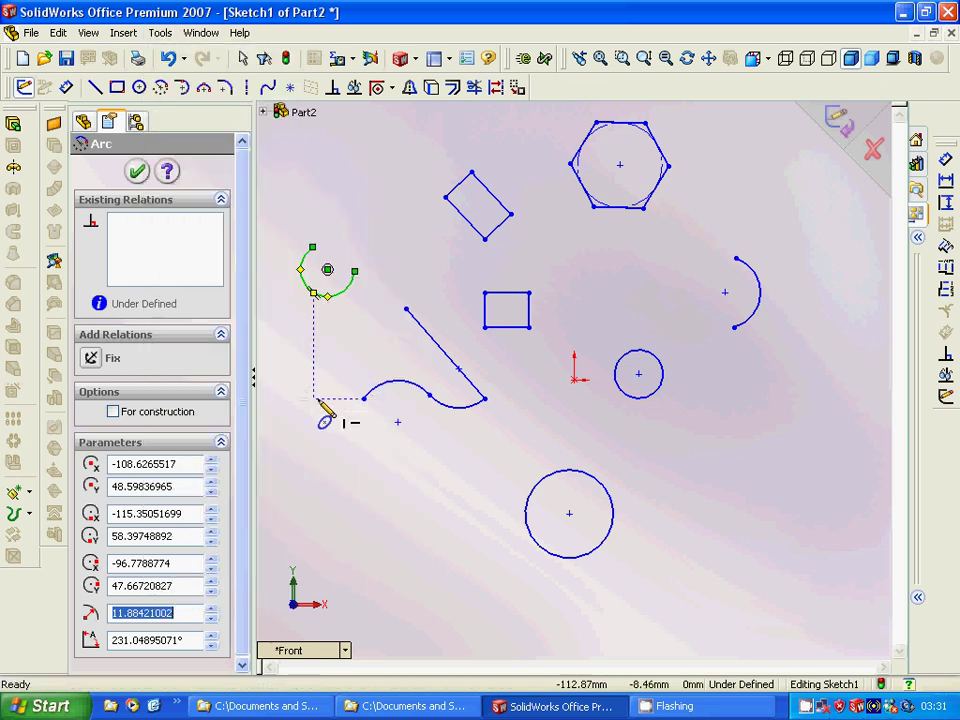
click(364, 506)
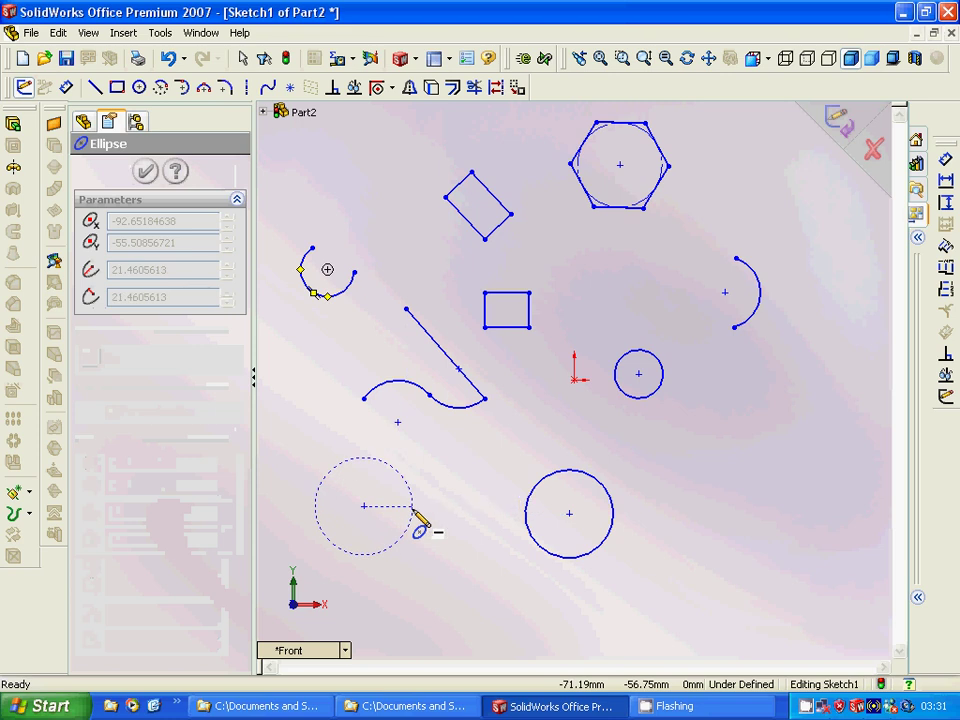
click(411, 507)
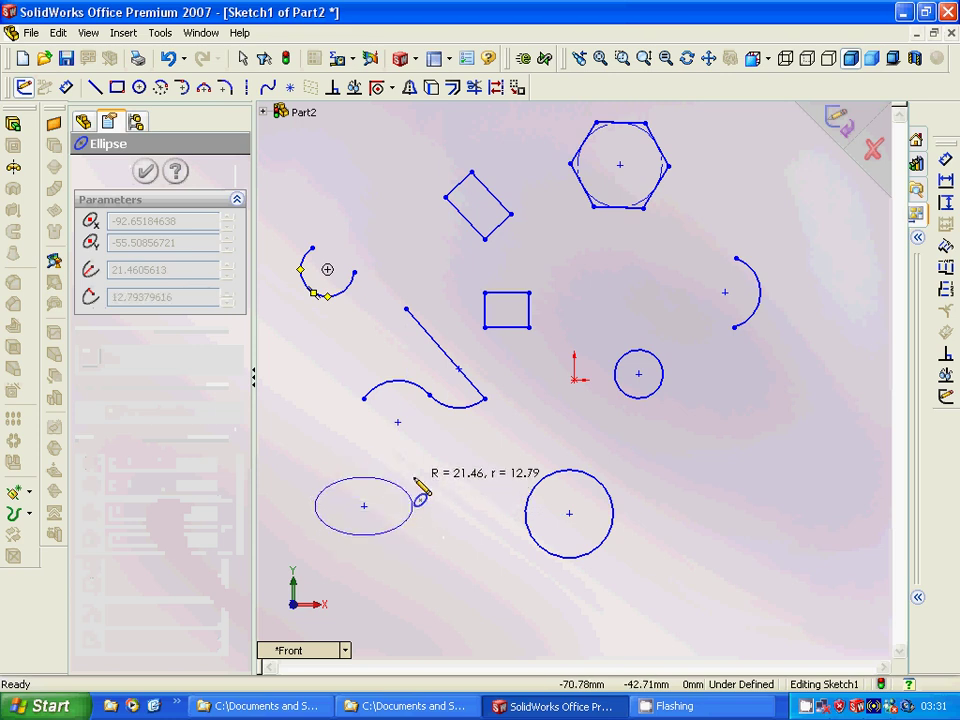
click(414, 483)
Step: Sketch a partial ellipse with radii of about 16 mm and 12.5 mm spanning about 255°, to the right of the large circle
click(158, 33)
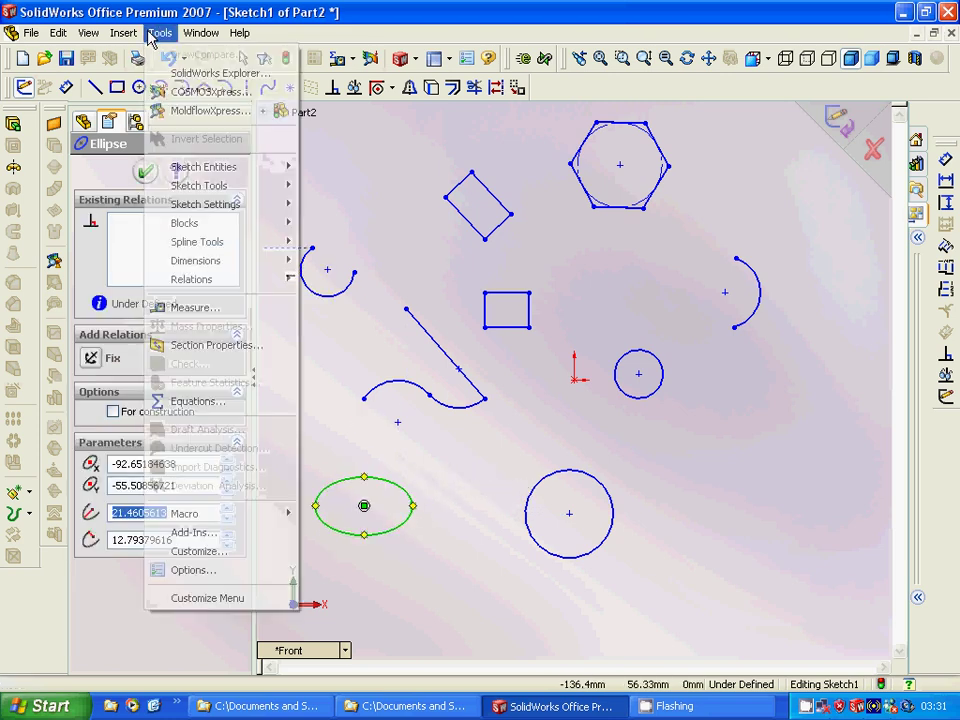
mouse_move(180, 172)
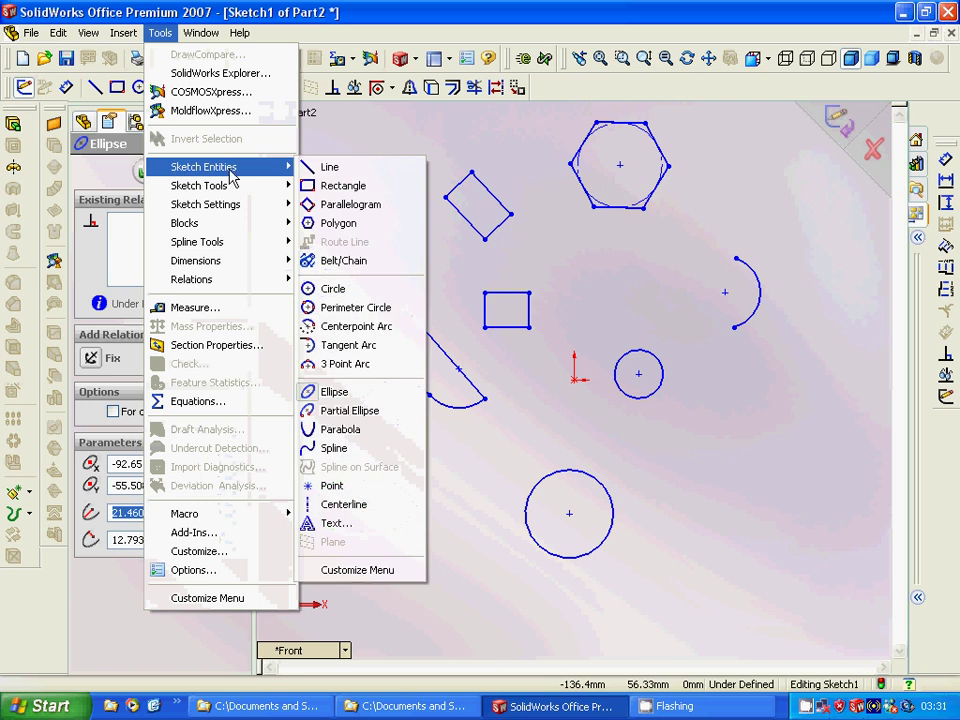
click(350, 410)
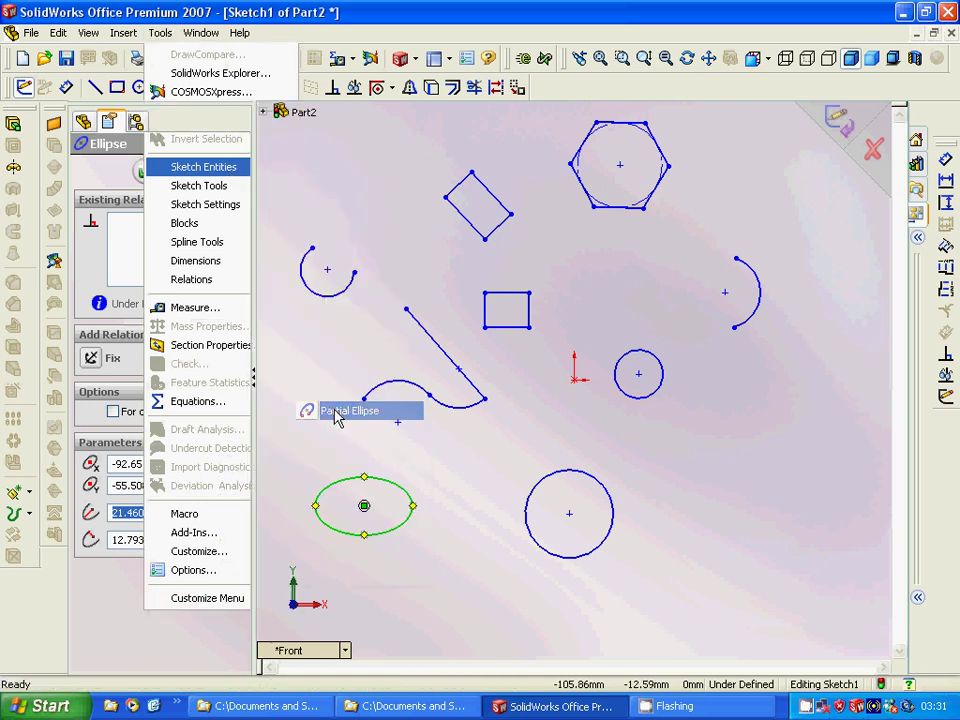
click(725, 464)
click(749, 487)
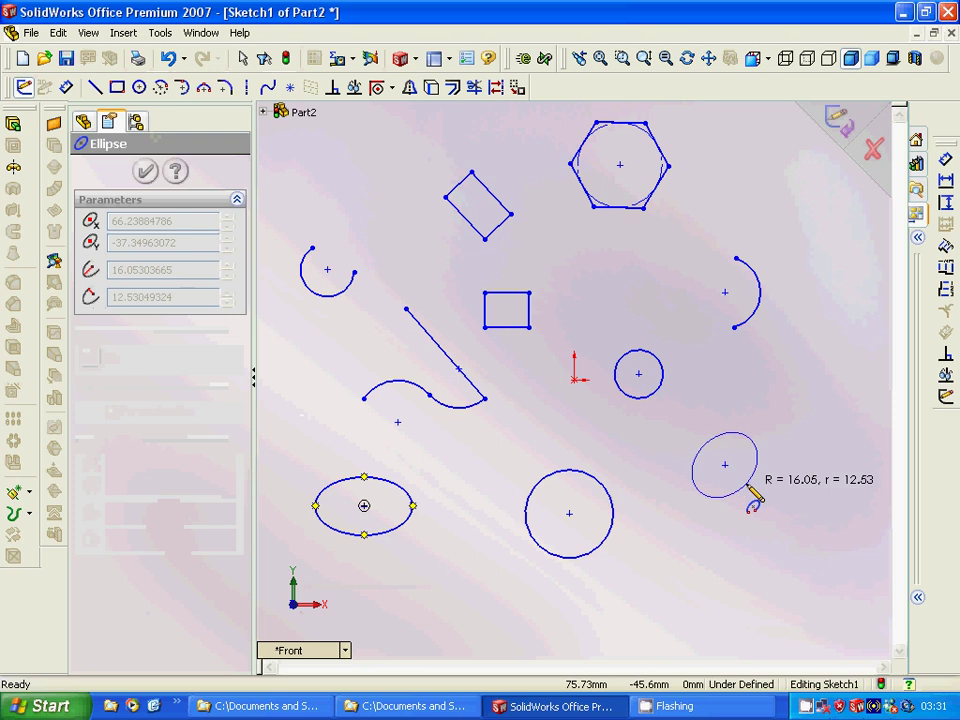
click(739, 489)
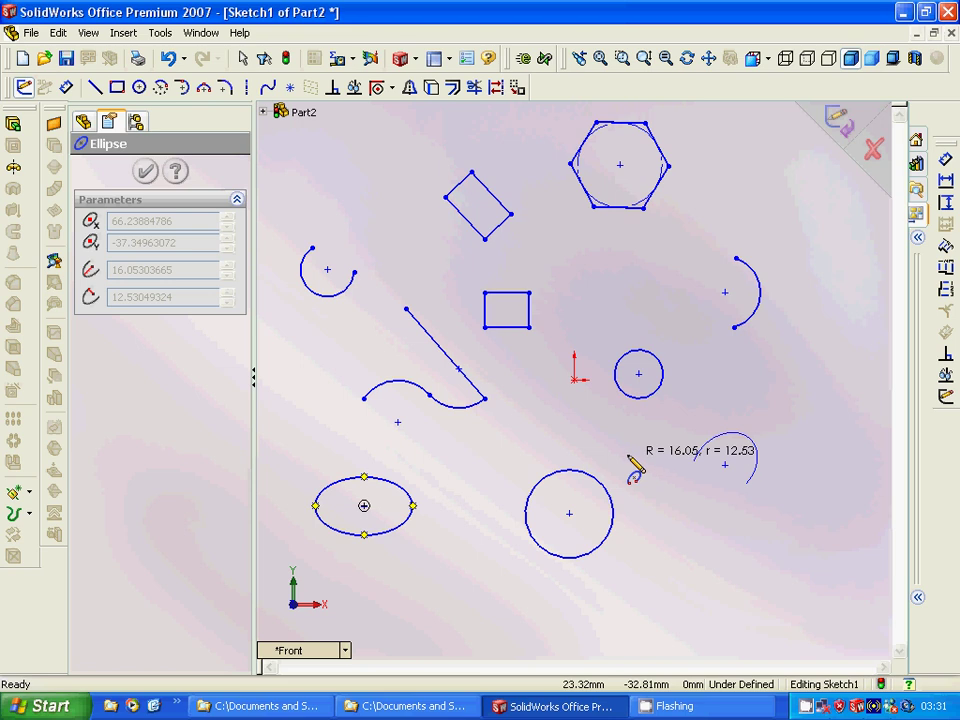
click(635, 550)
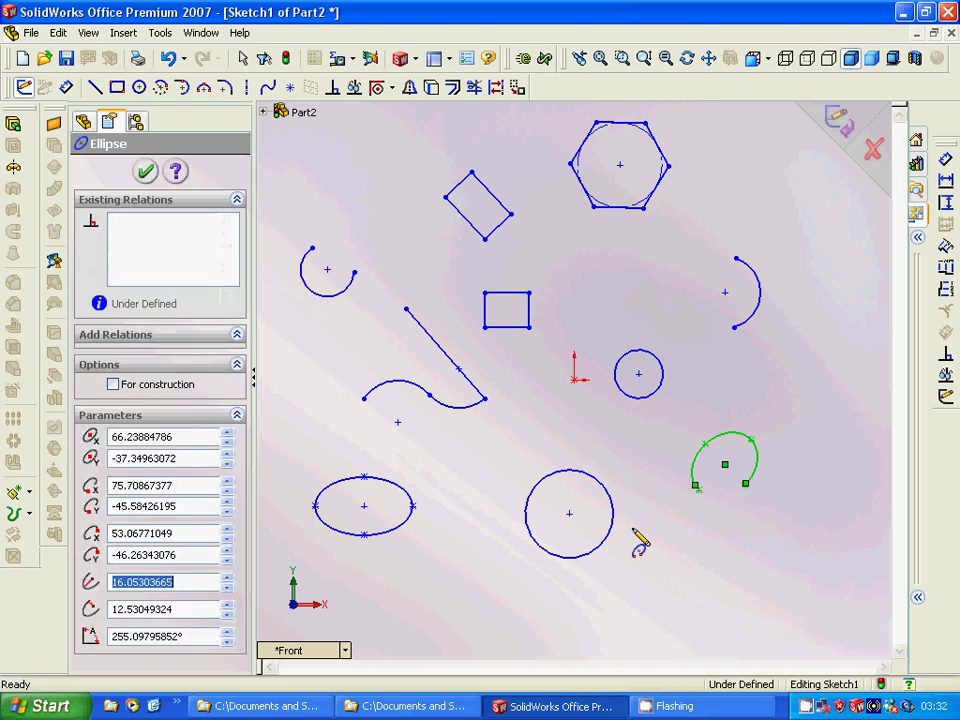
Step: Sketch a parabola with its focus about 93.9 mm right of the origin, running from about (107.9, 31.6) to (-67.7, -33) mm
click(168, 36)
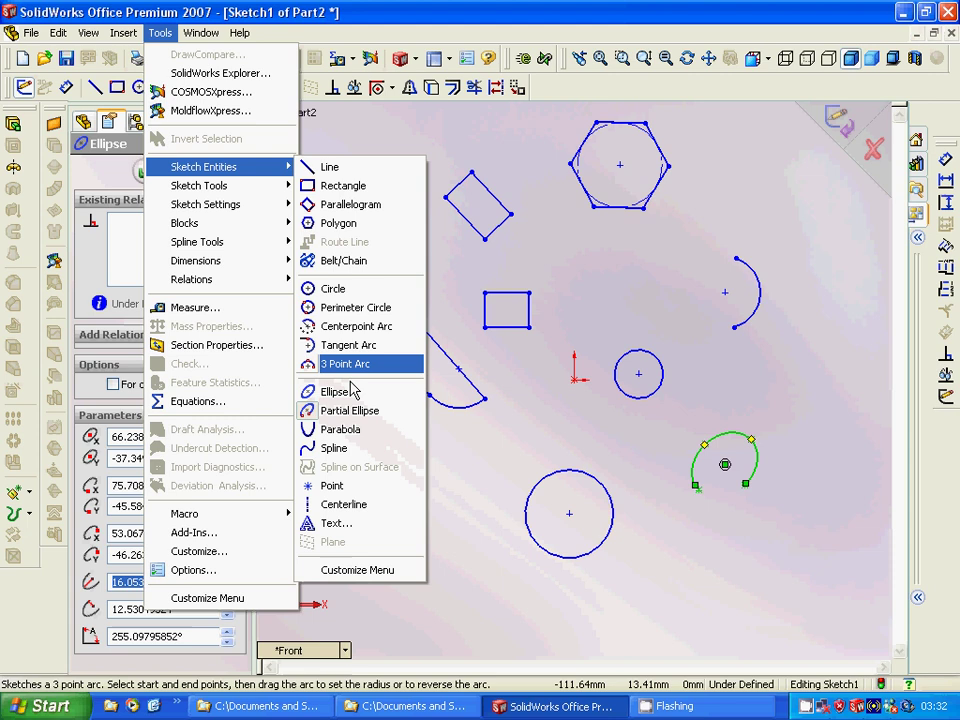
click(340, 429)
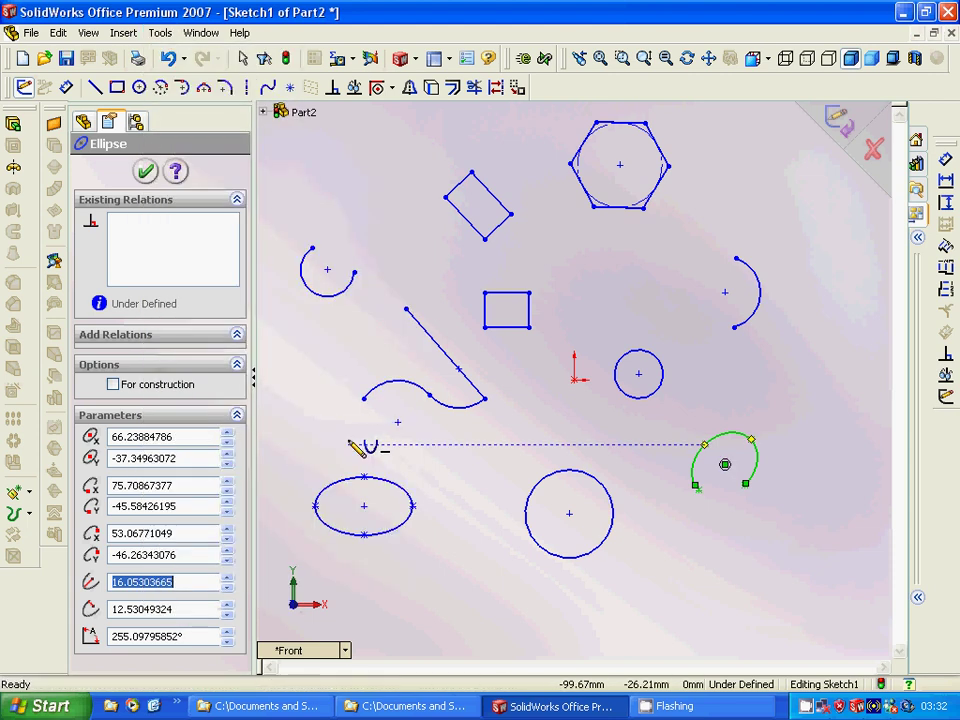
click(787, 380)
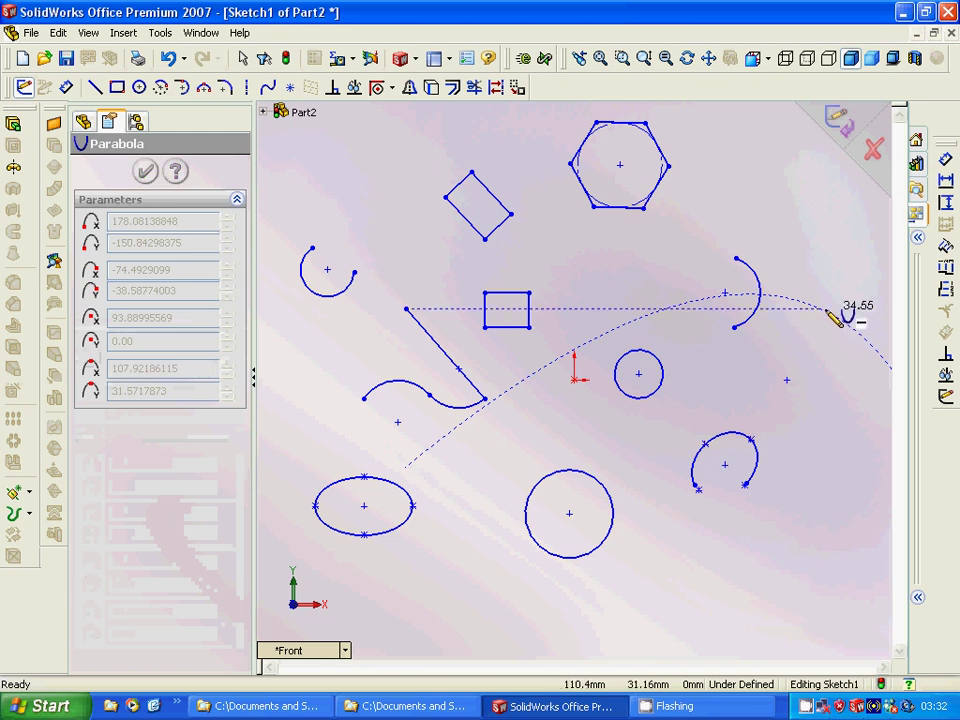
click(830, 315)
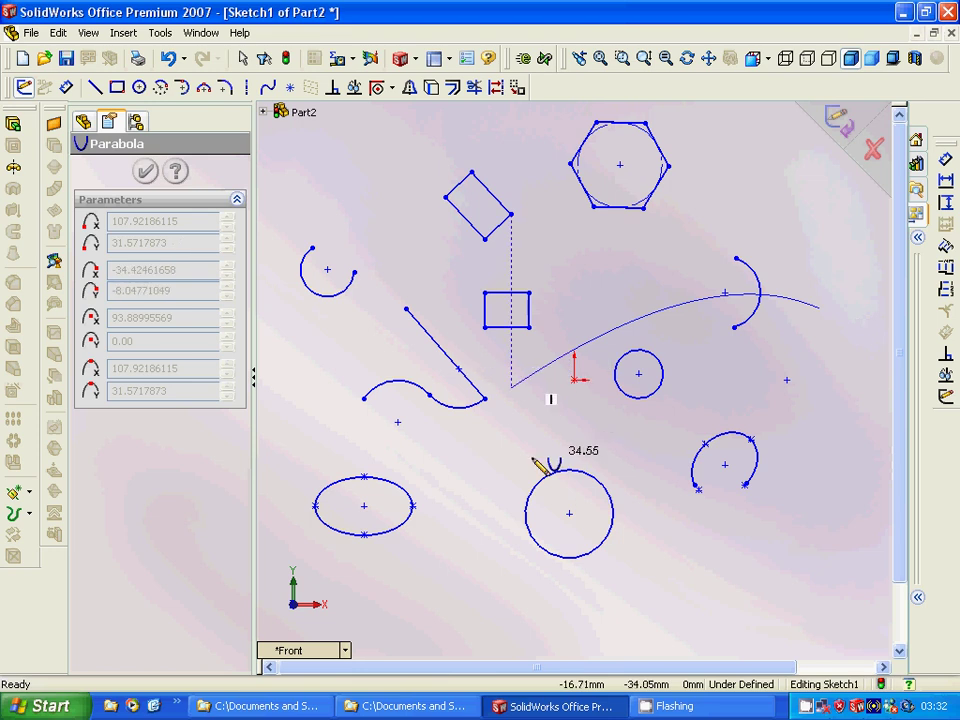
click(472, 511)
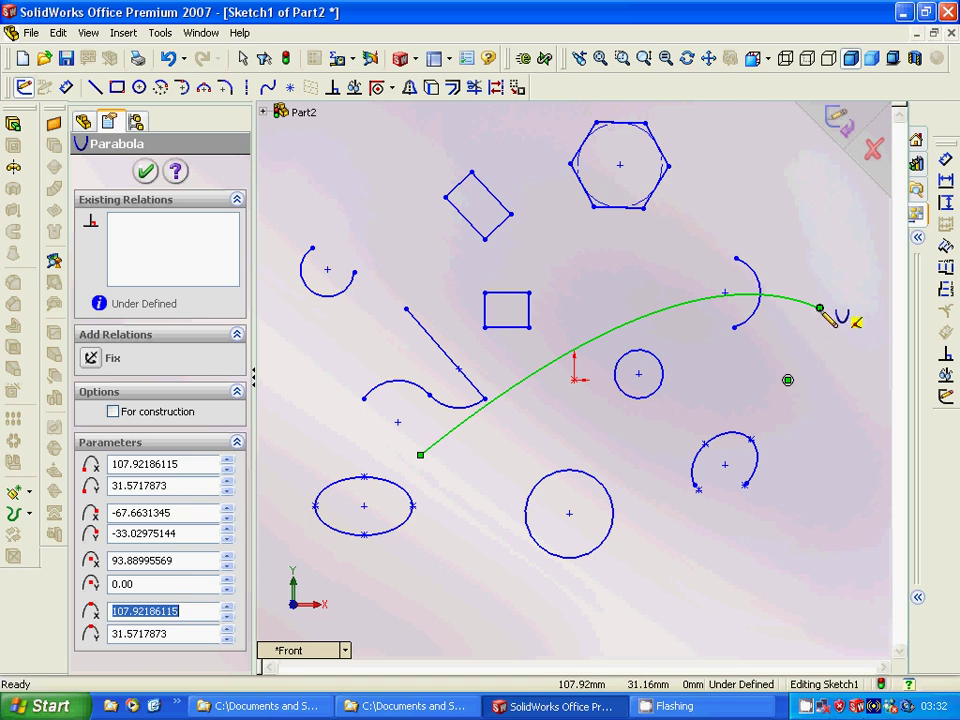
click(821, 308)
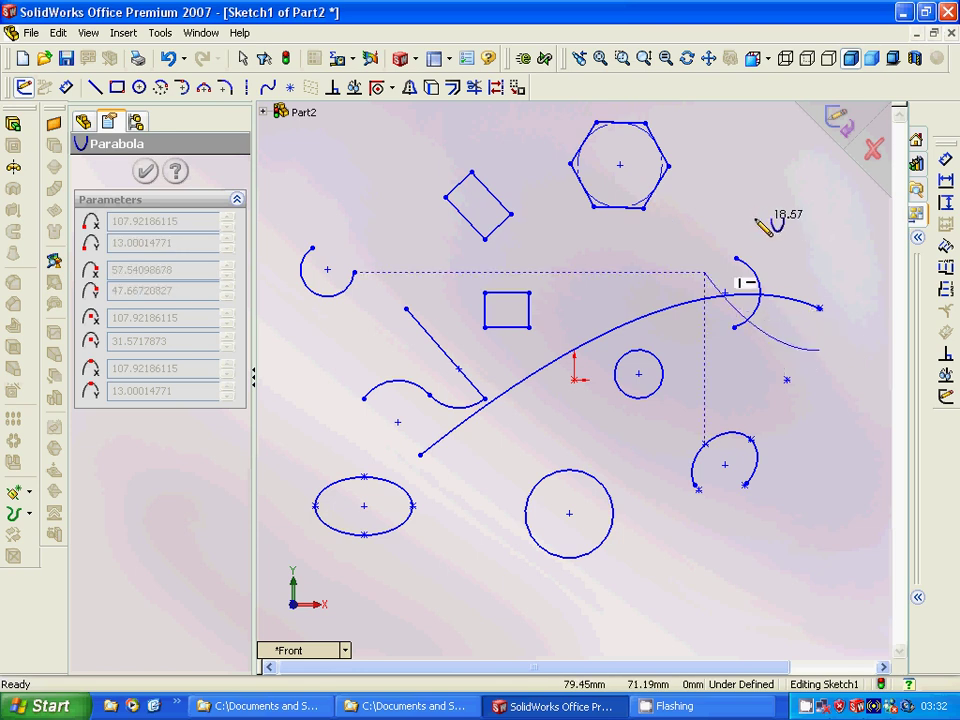
key(Escape)
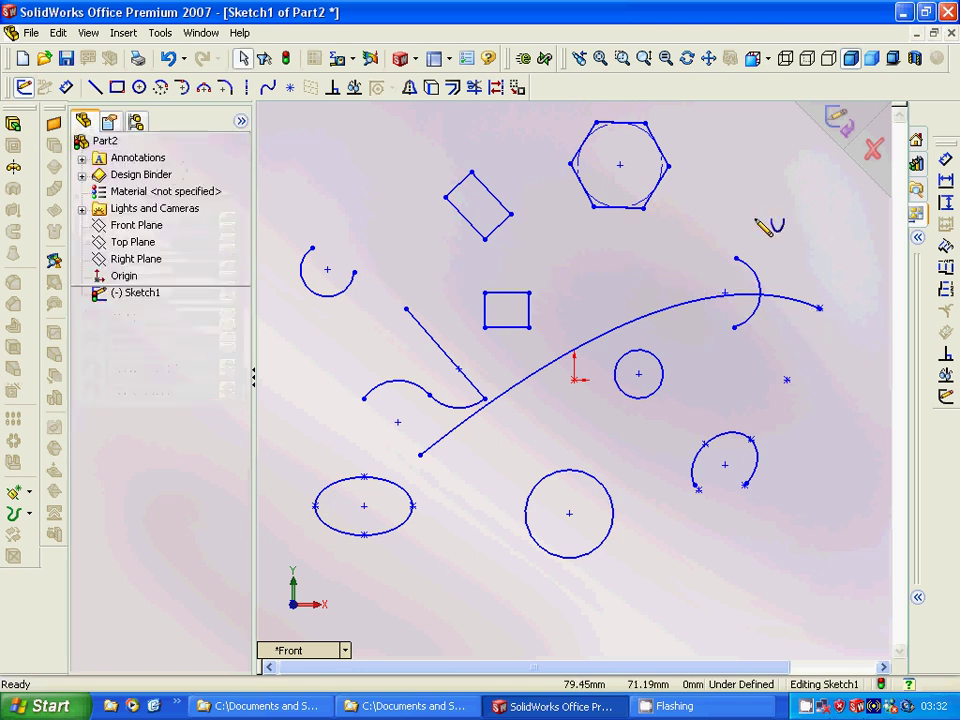
Step: Sketch a wavy open spline through five points above the 3 point arc, to the upper left of the parallelogram
click(160, 32)
mouse_move(211, 168)
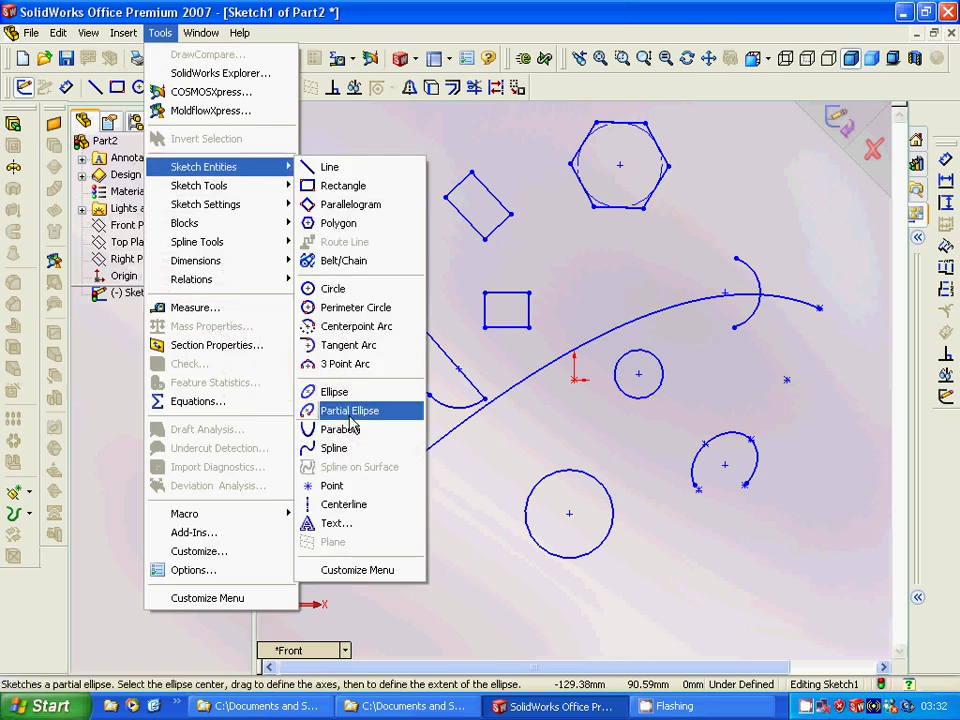
click(333, 449)
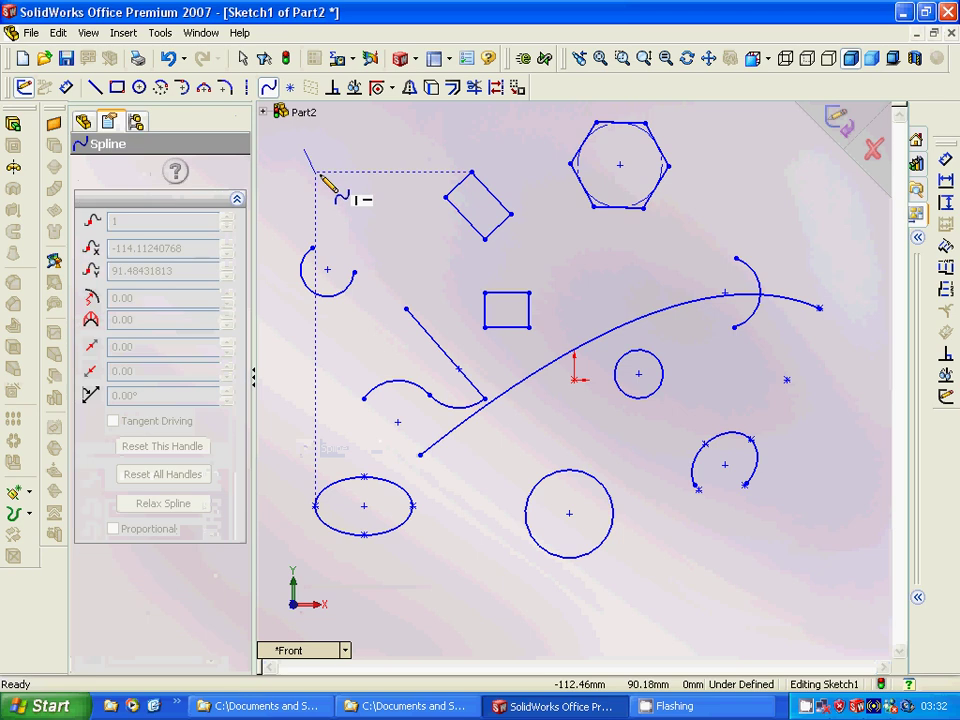
click(304, 148)
click(328, 188)
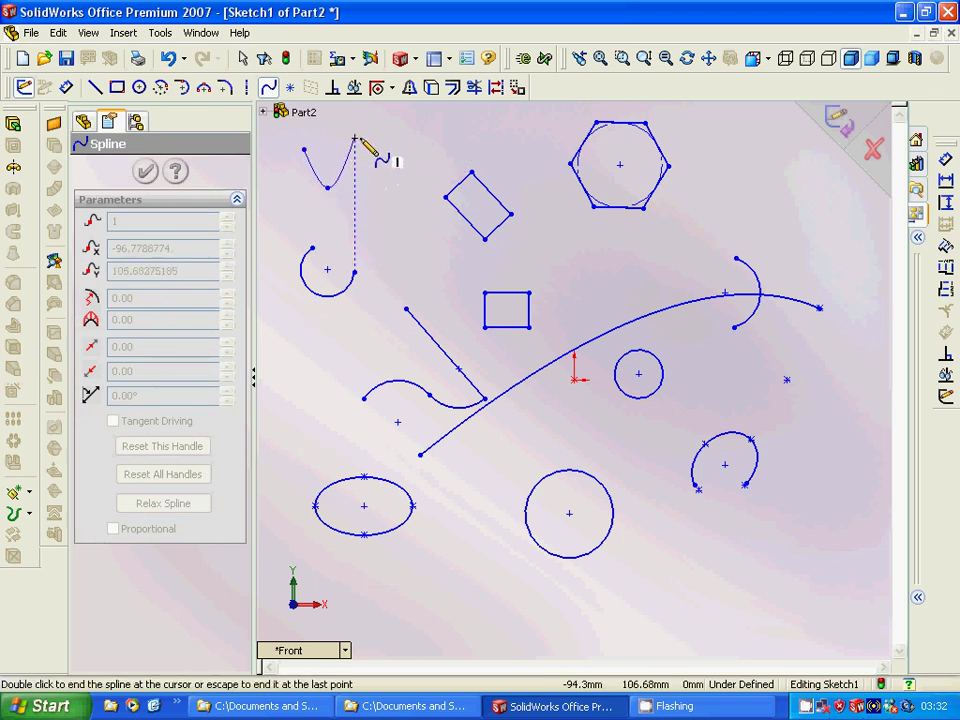
click(355, 137)
click(399, 121)
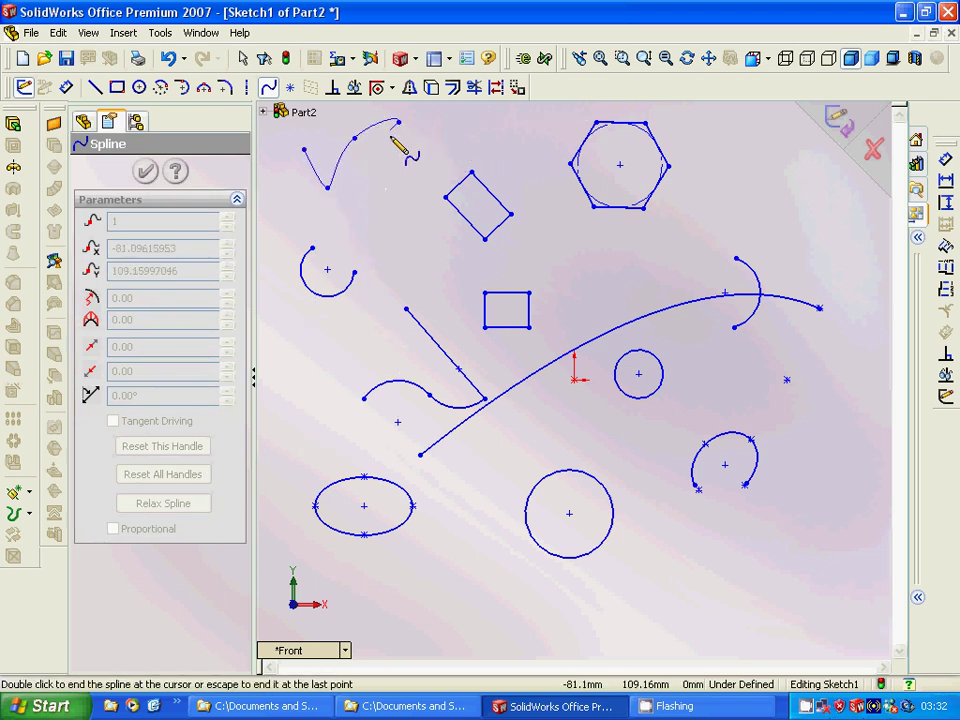
click(389, 161)
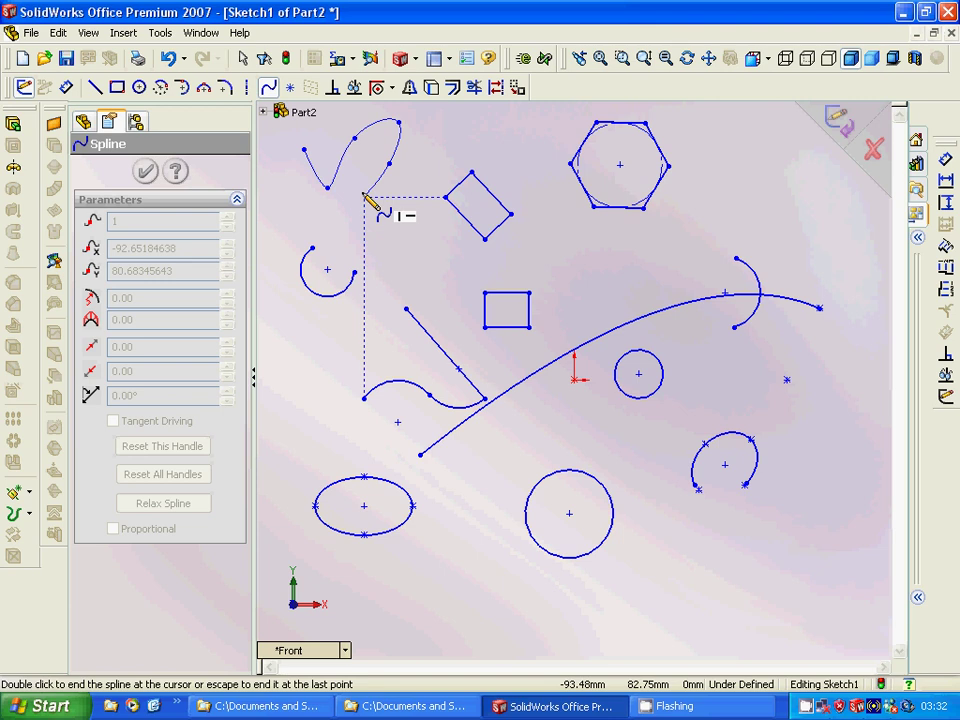
key(Escape)
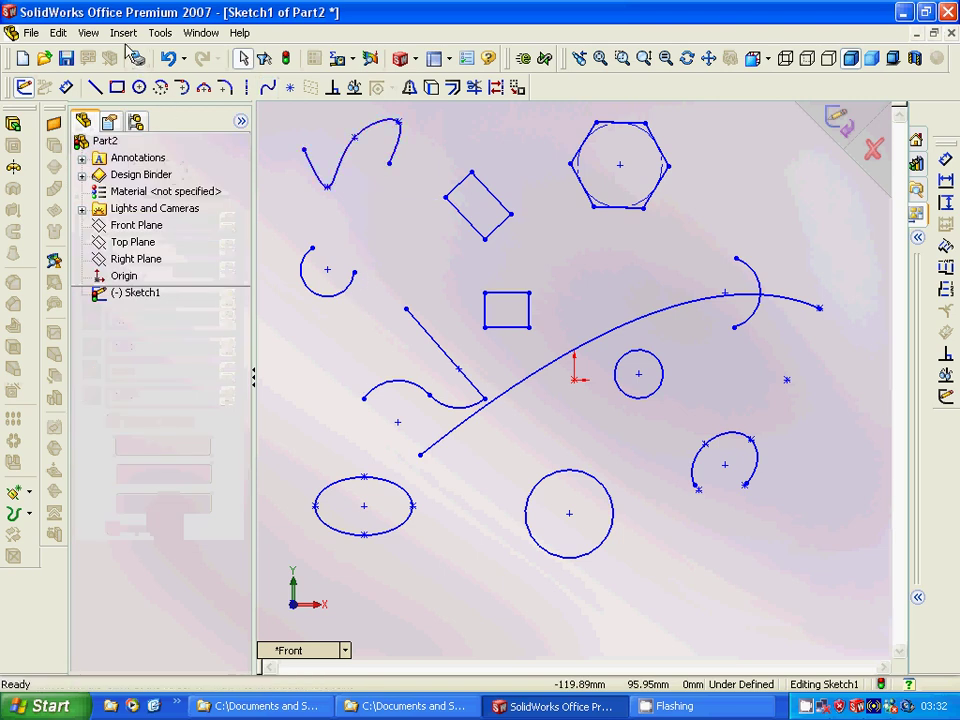
Step: Place two sketch points, one below the 3 point arc and one above the slanted line's upper end at about X -67.7, Y 62.1 mm
click(159, 35)
mouse_move(184, 170)
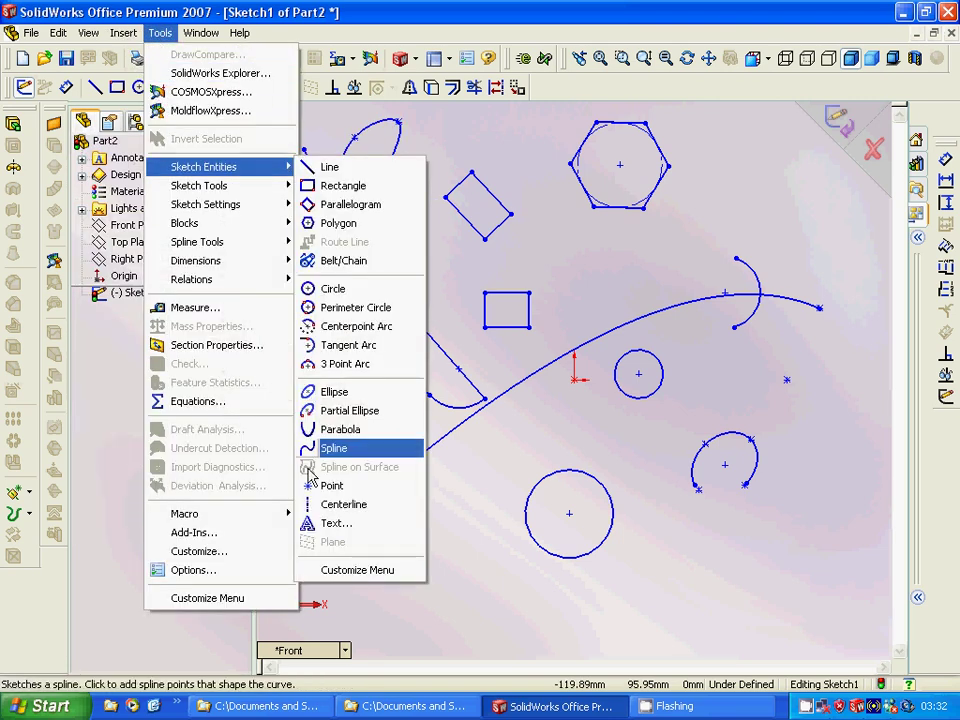
click(332, 485)
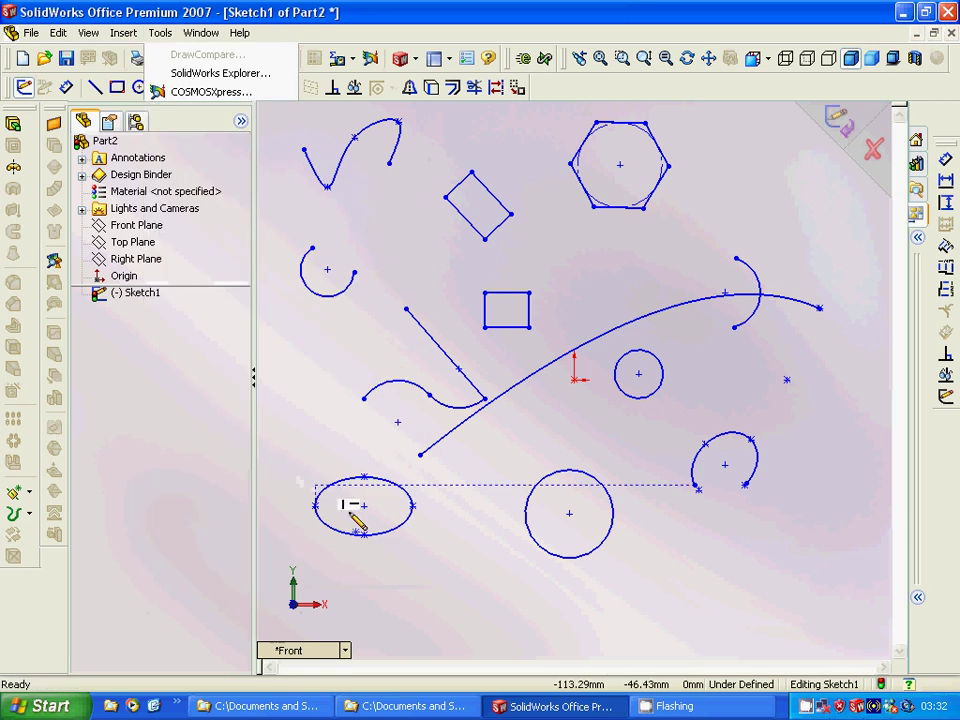
click(304, 349)
click(421, 240)
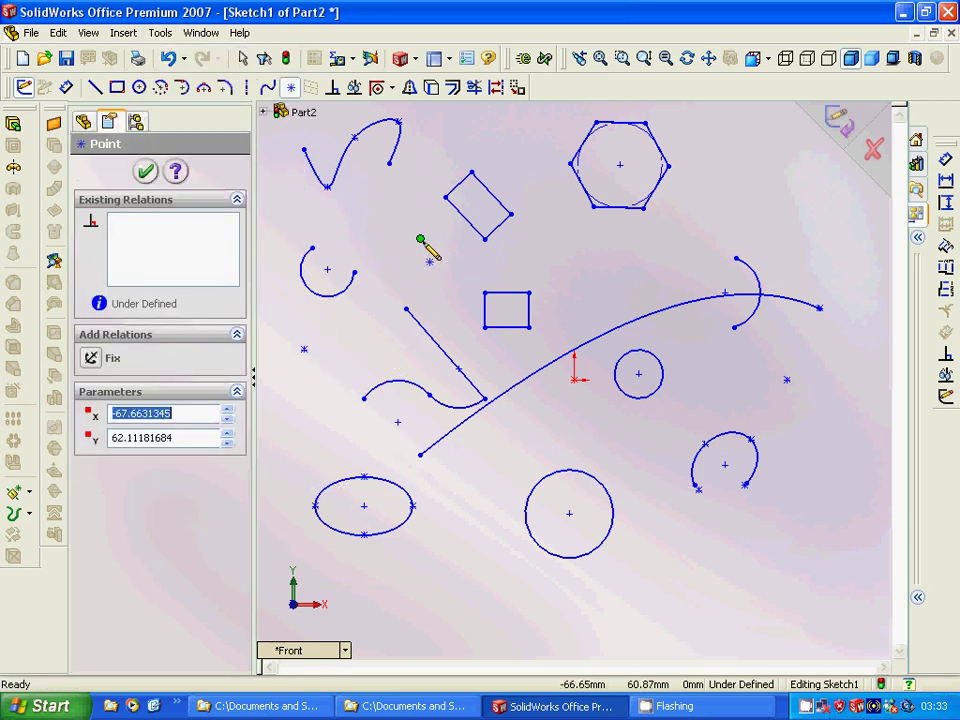
Step: Sketch a vertical centerline through the large circle's center, extending past the circle at both ends, and dismiss the unsaved-document notification
click(159, 33)
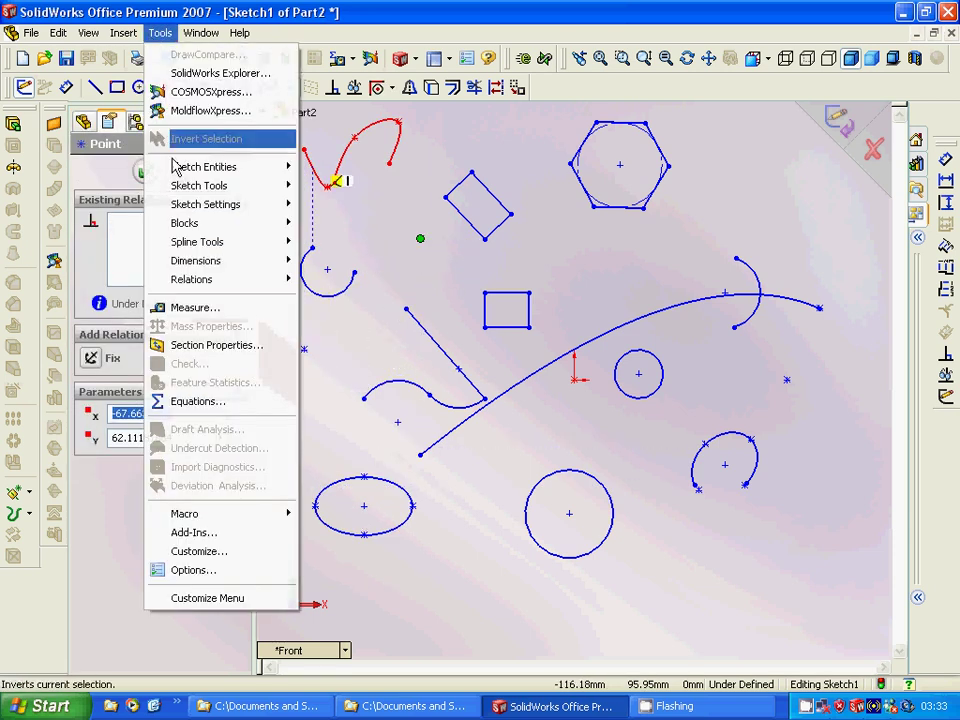
mouse_move(184, 170)
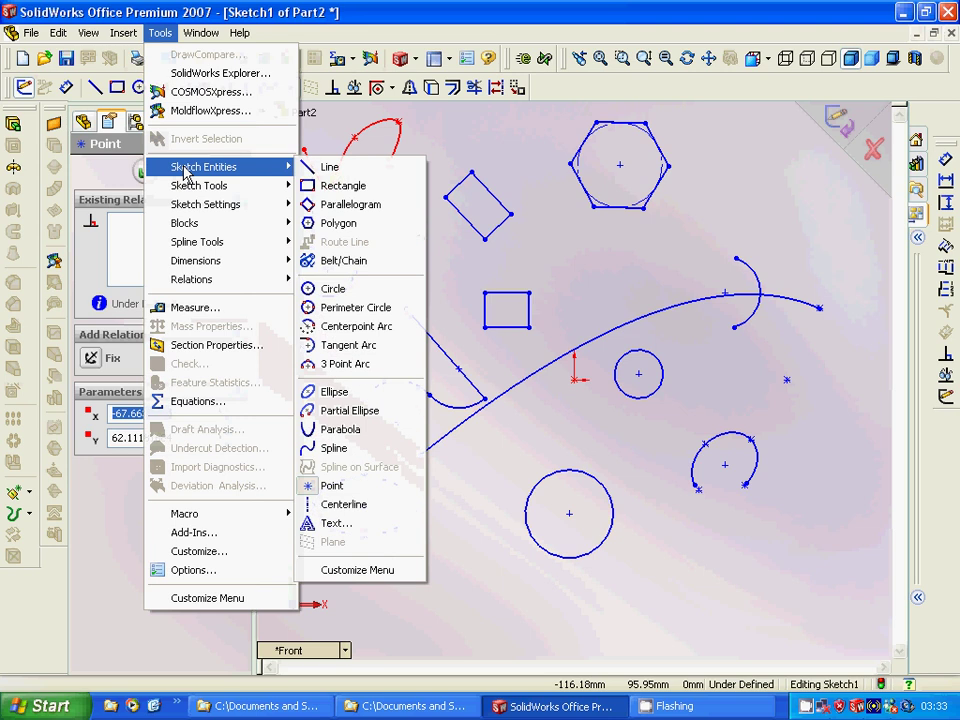
click(343, 504)
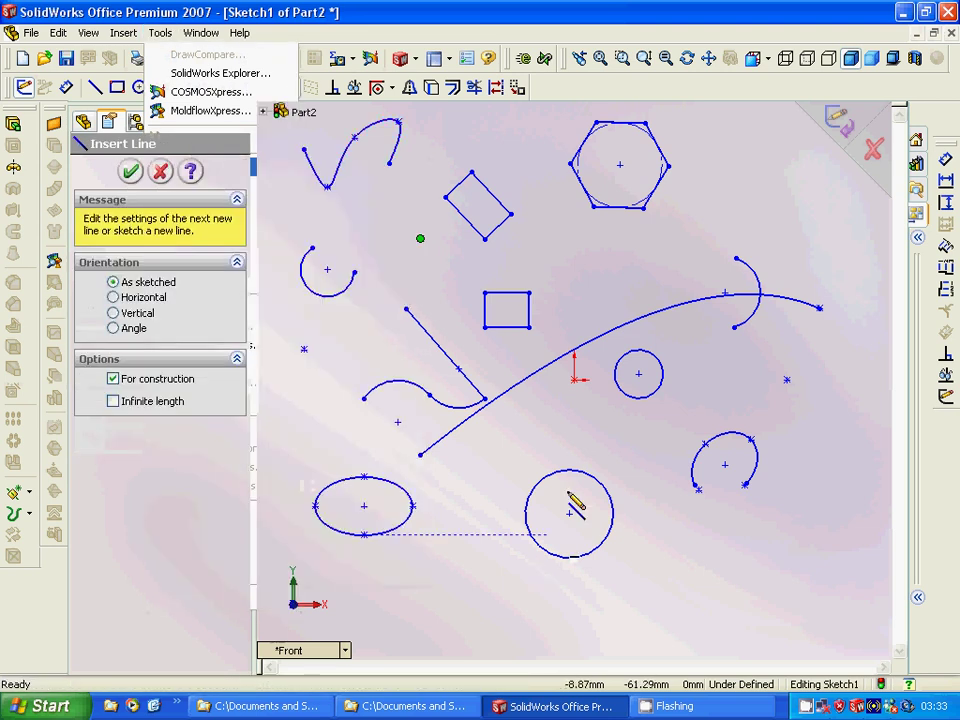
click(570, 424)
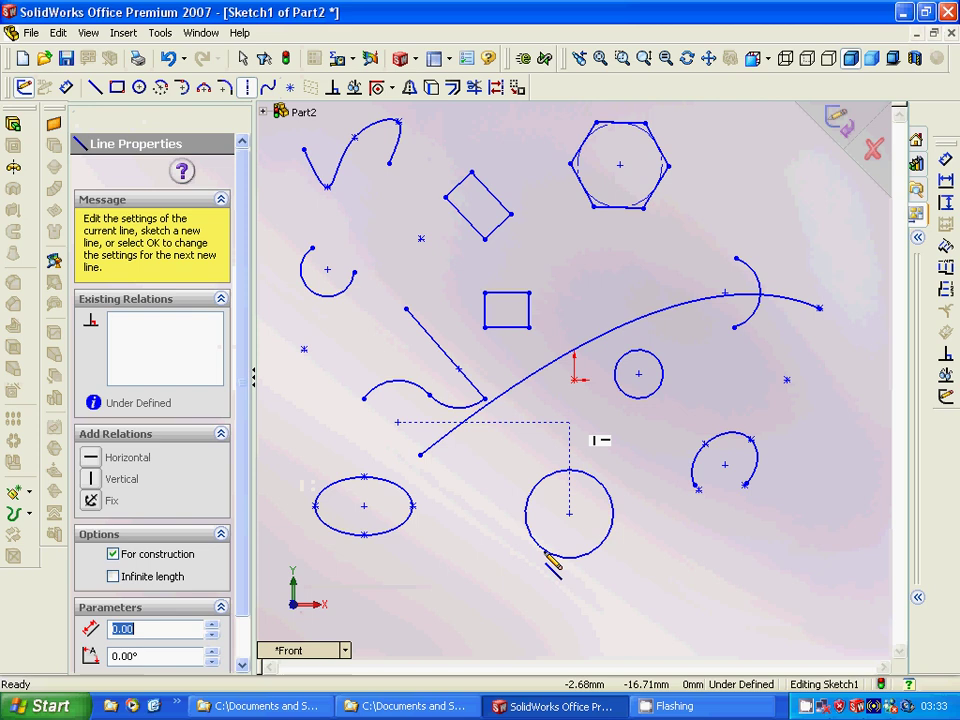
click(570, 601)
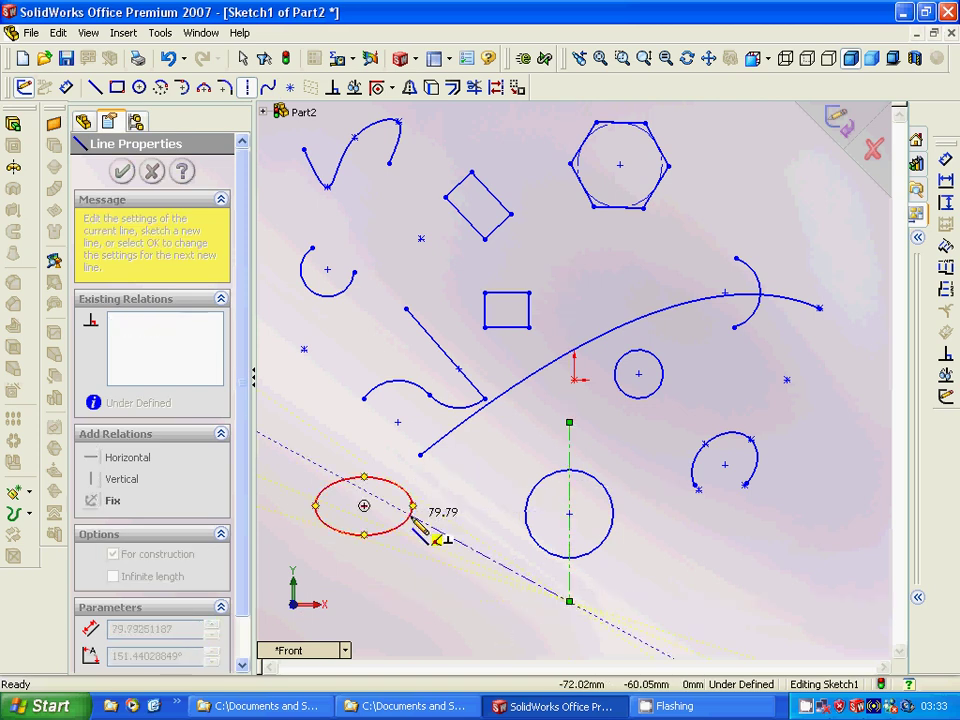
key(Escape)
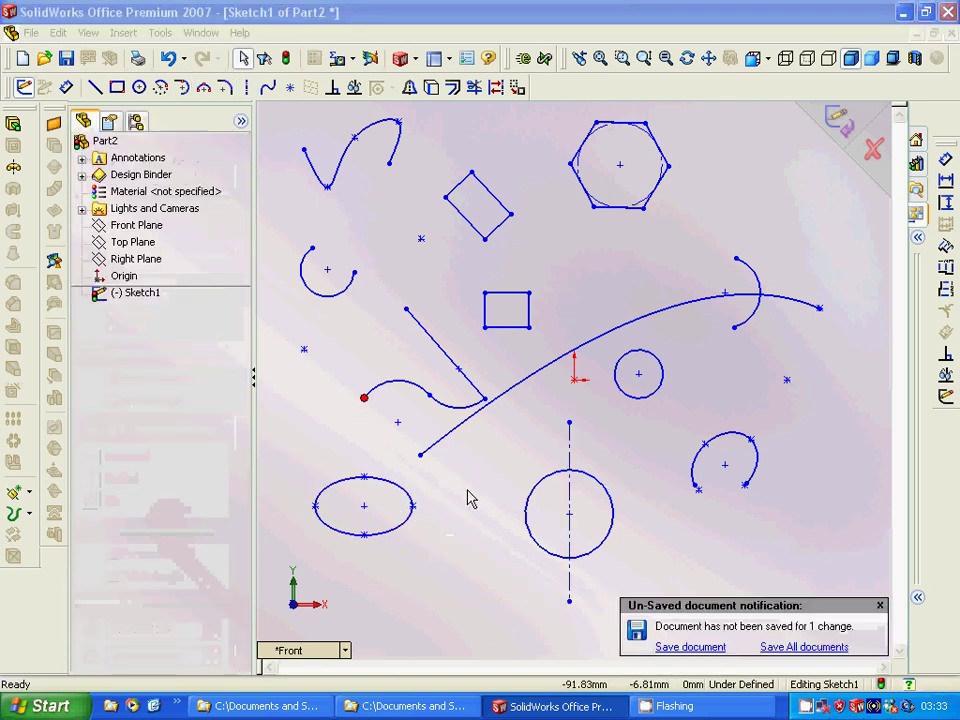
click(879, 607)
click(478, 390)
click(160, 33)
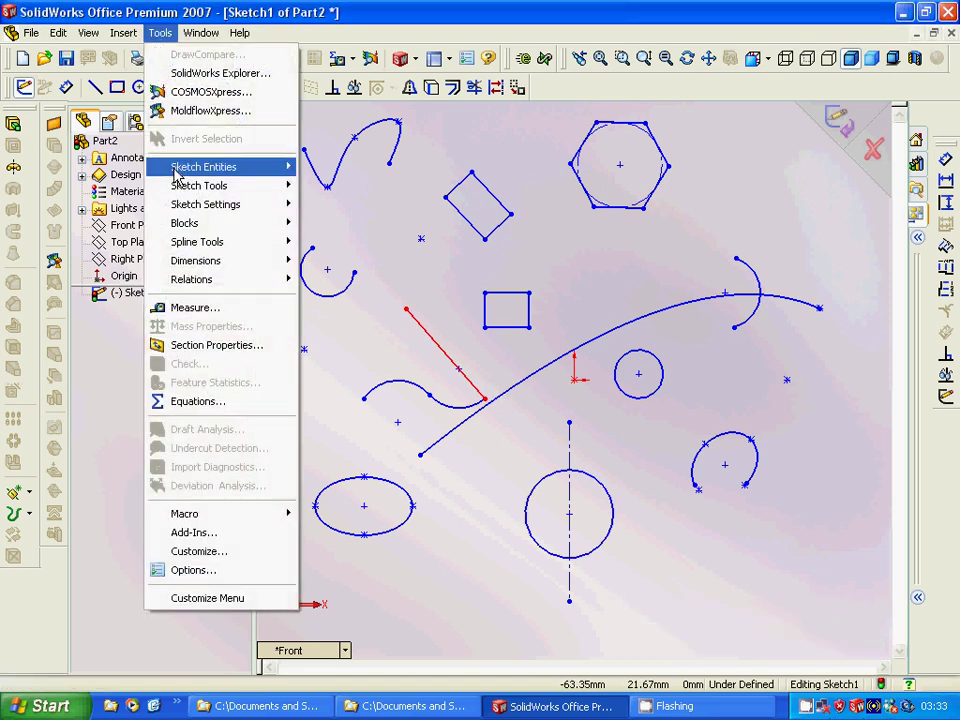
mouse_move(176, 175)
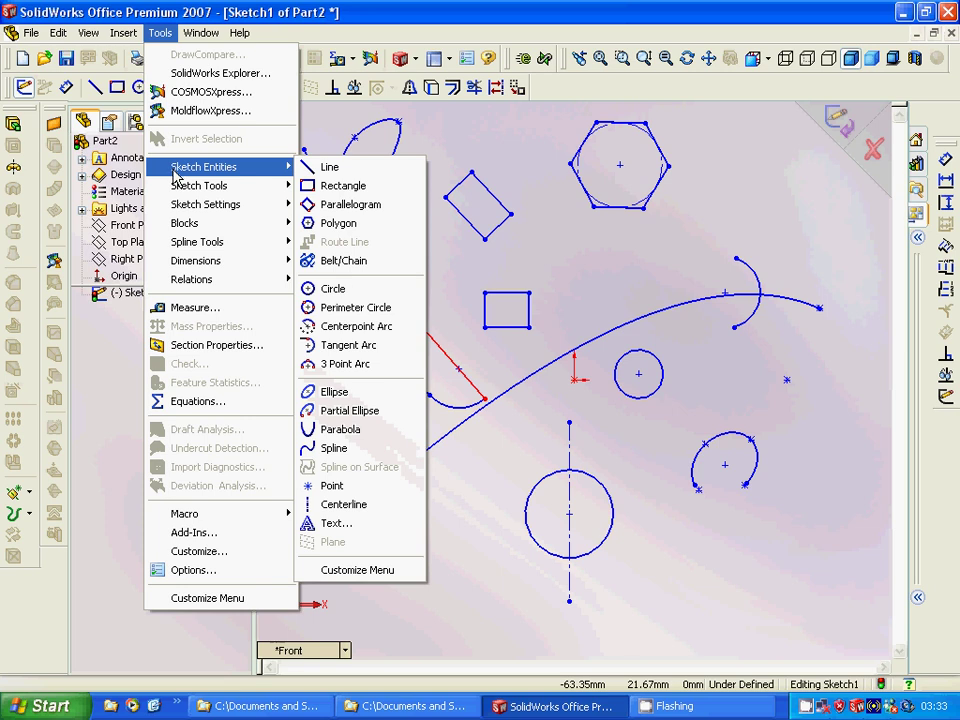
click(455, 605)
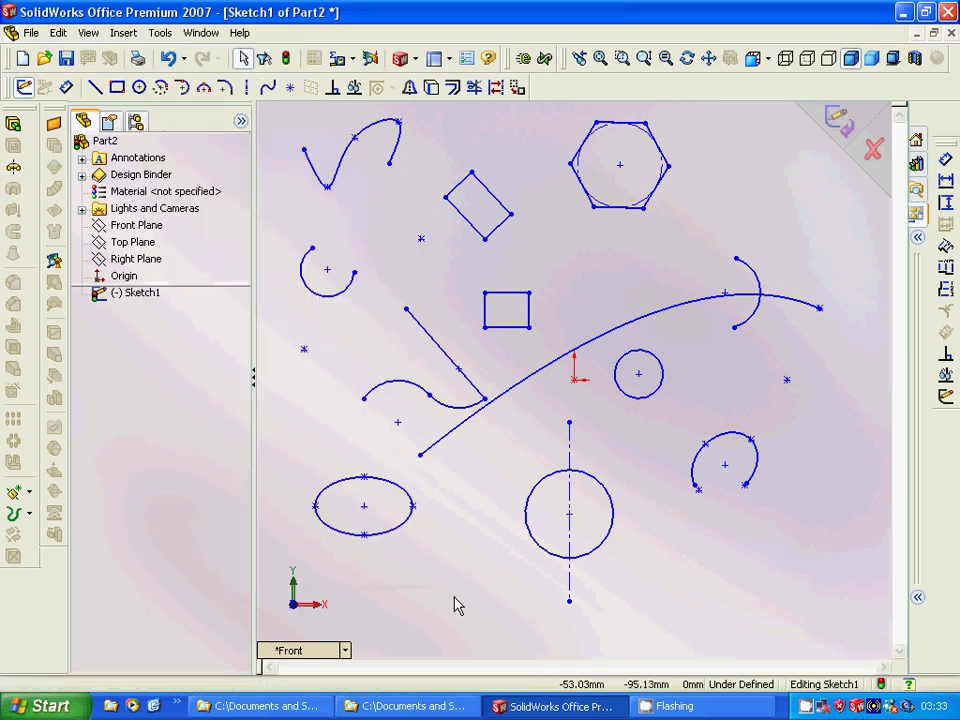